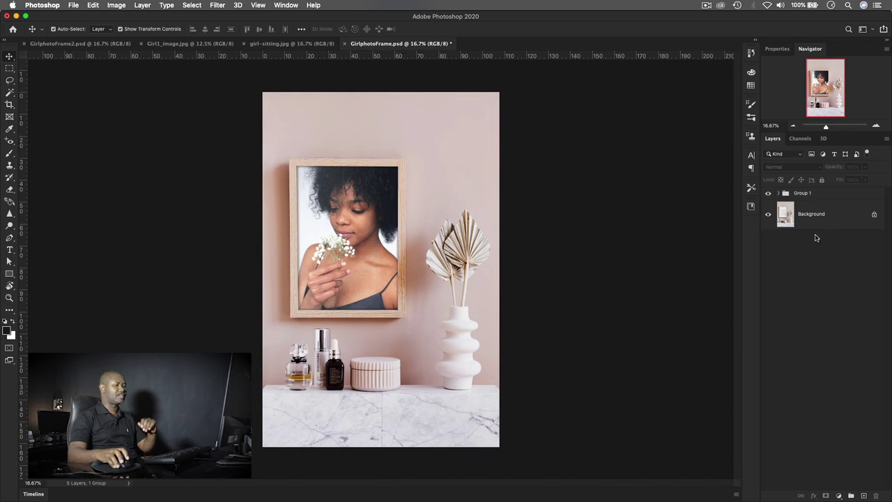
Step: Hide and show Group 1 to compare the empty picture frame with the finished portrait mockup
{"action": "left_click", "coordinate": [767, 194]}
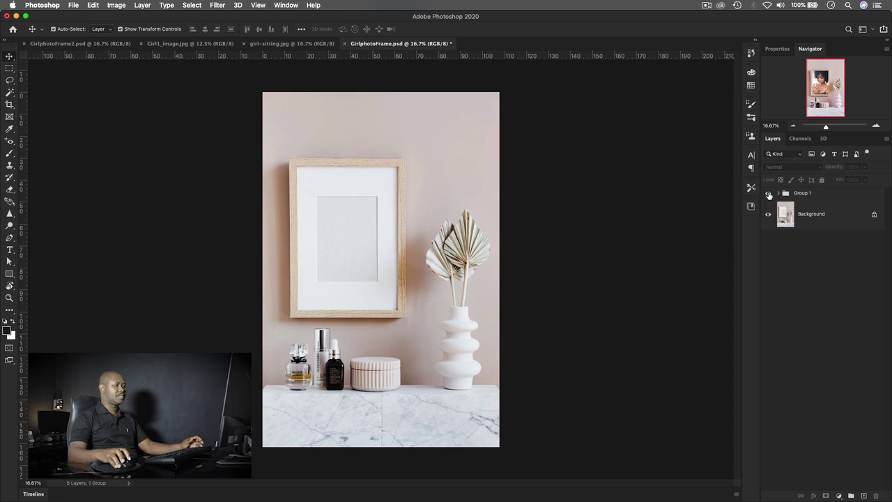
{"action": "left_click", "coordinate": [768, 193]}
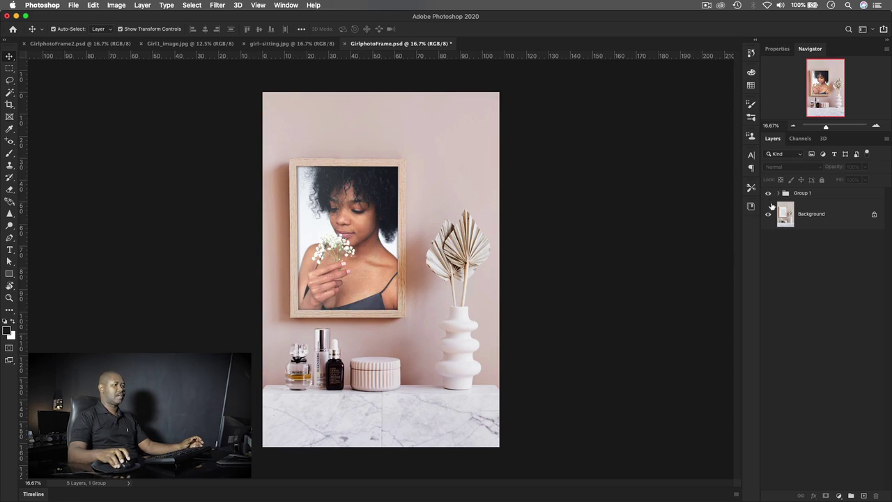
{"action": "left_click", "coordinate": [768, 194]}
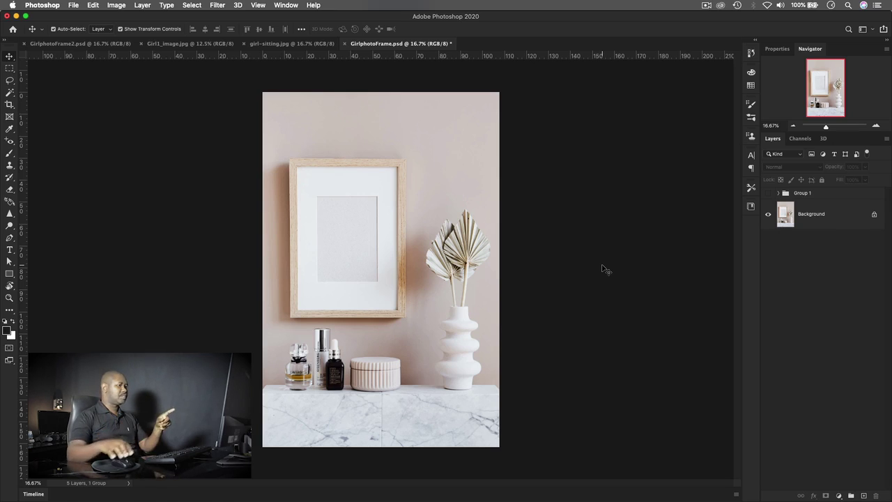
{"action": "left_click", "coordinate": [768, 194]}
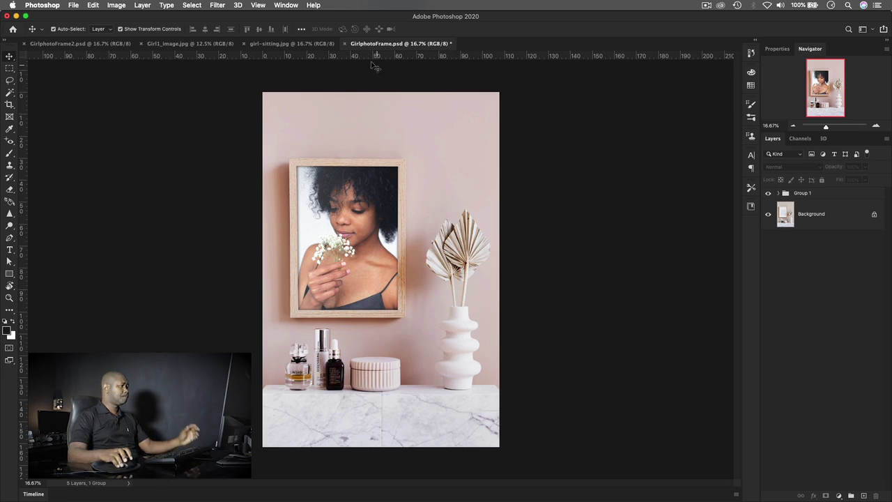
Step: Close GirlphotoFrame.psd without saving its changes
{"action": "left_click", "coordinate": [344, 44]}
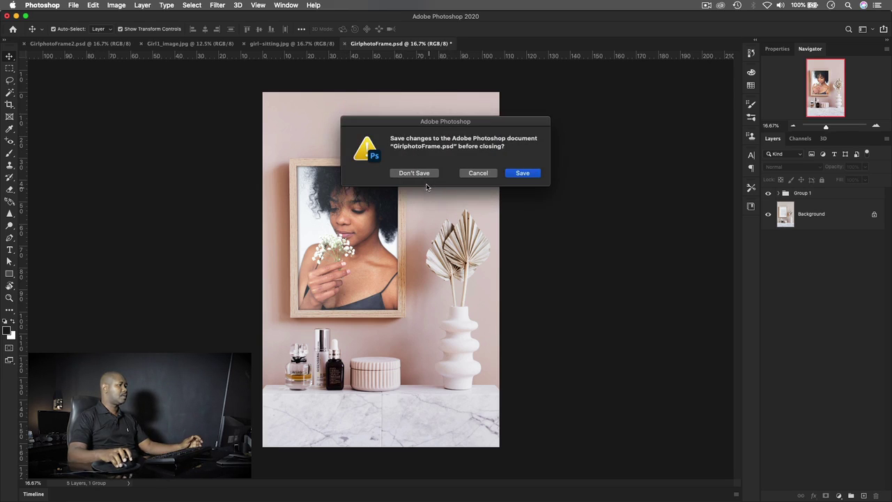
{"action": "left_click", "coordinate": [414, 173]}
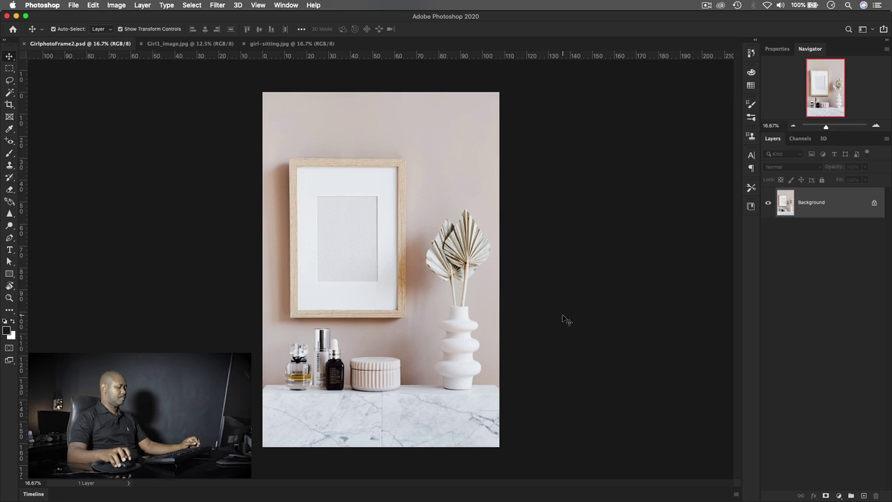
{"action": "key", "text": "b"}
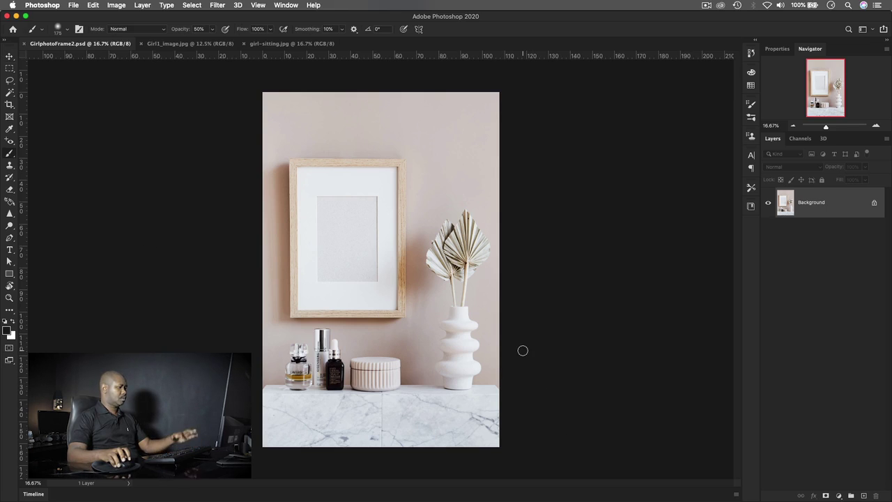
{"action": "mouse_move", "coordinate": [499, 333]}
{"action": "left_mouse_down"}
{"action": "mouse_move", "coordinate": [432, 301]}
{"action": "mouse_move", "coordinate": [499, 333]}
{"action": "left_mouse_up"}
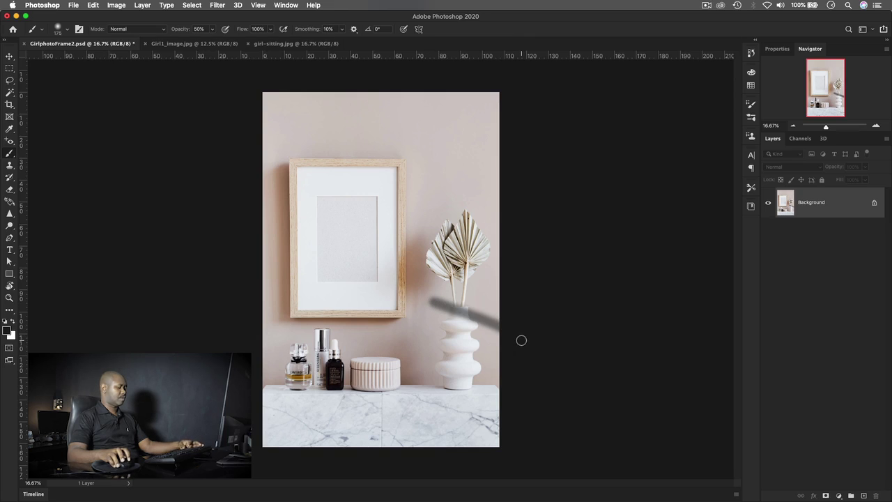
{"action": "key", "text": "super+z"}
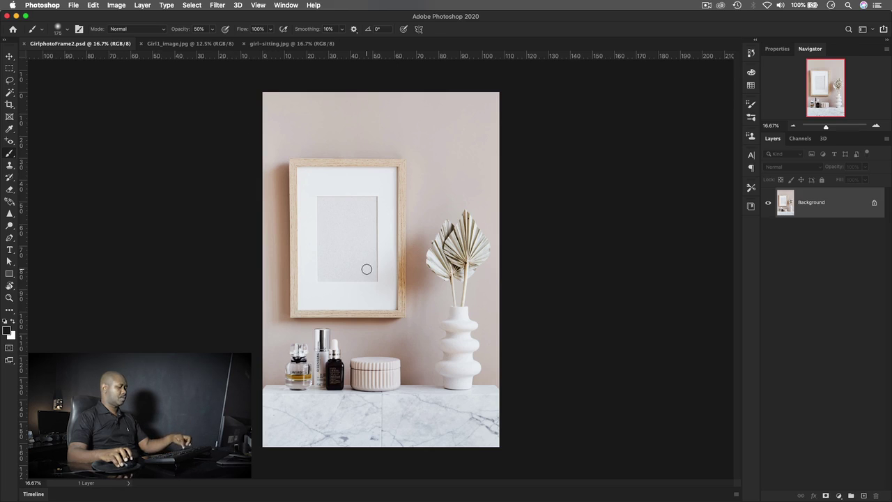
{"action": "key", "text": "v"}
Step: Compare the portrait in Girl1_image.jpg with the empty wall frame in GirlphotoFrame2.psd
{"action": "left_click", "coordinate": [188, 44]}
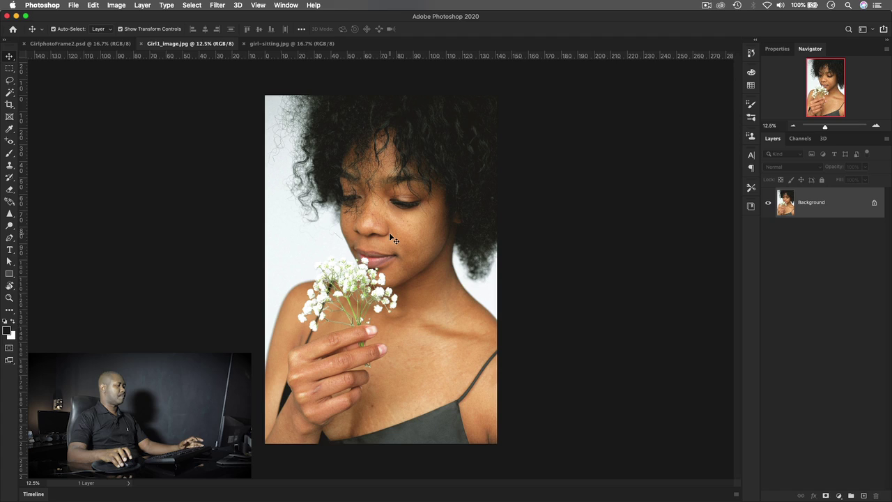
{"action": "left_click", "coordinate": [97, 46]}
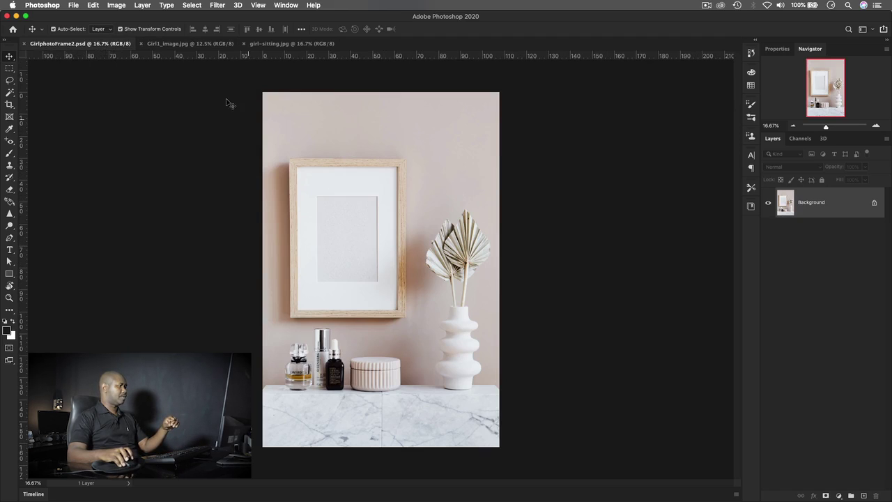
{"action": "left_click", "coordinate": [185, 45]}
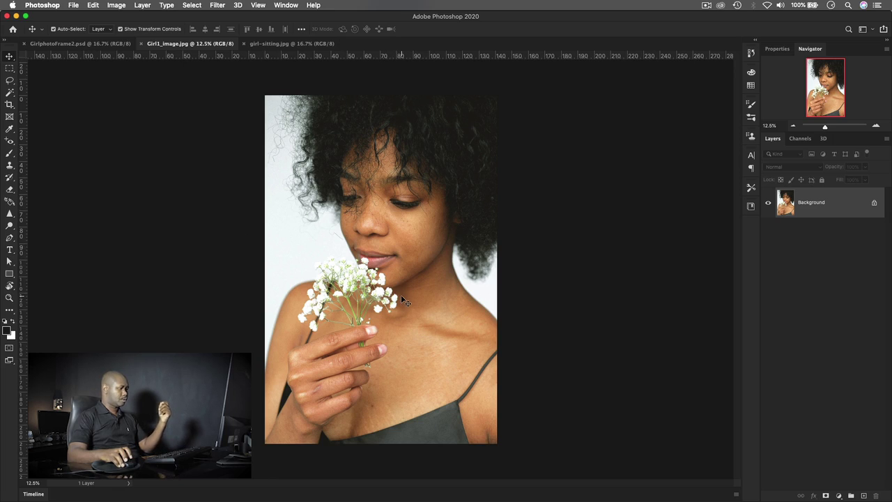
{"action": "left_click", "coordinate": [79, 44]}
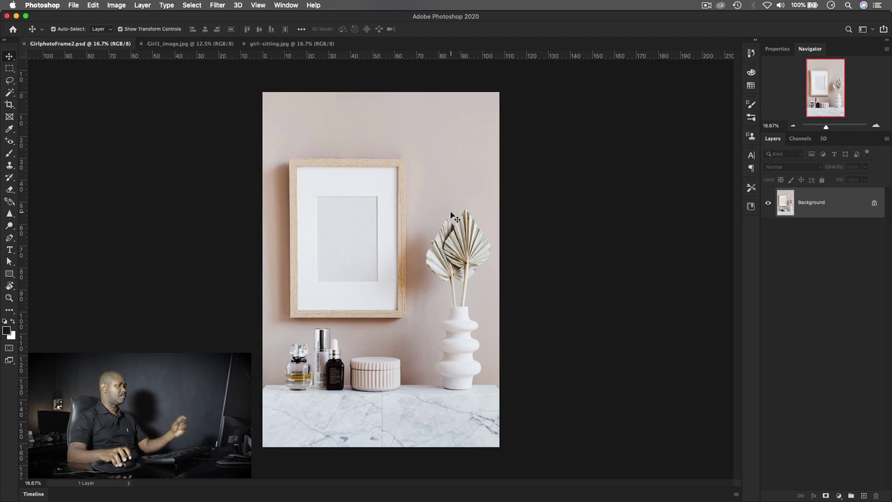
Step: Convert the Background layer of Girl1_image.jpg to a Smart Object
{"action": "left_click", "coordinate": [193, 46]}
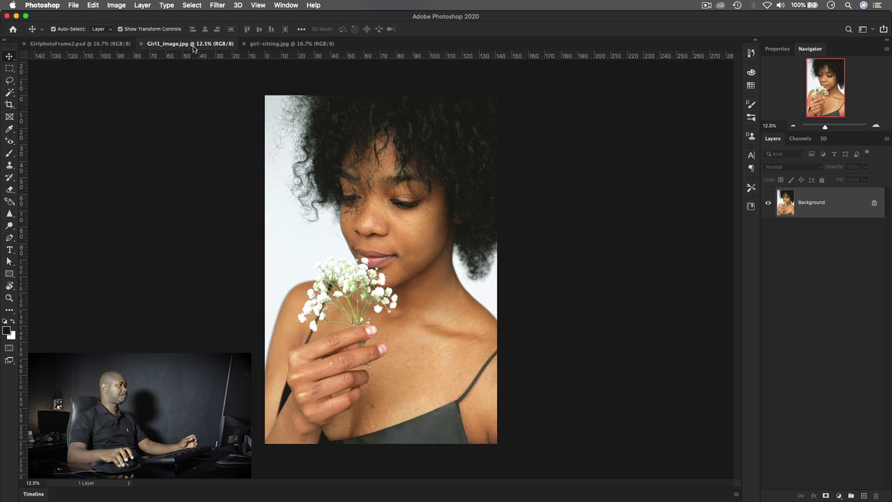
{"action": "right_click", "coordinate": [807, 197]}
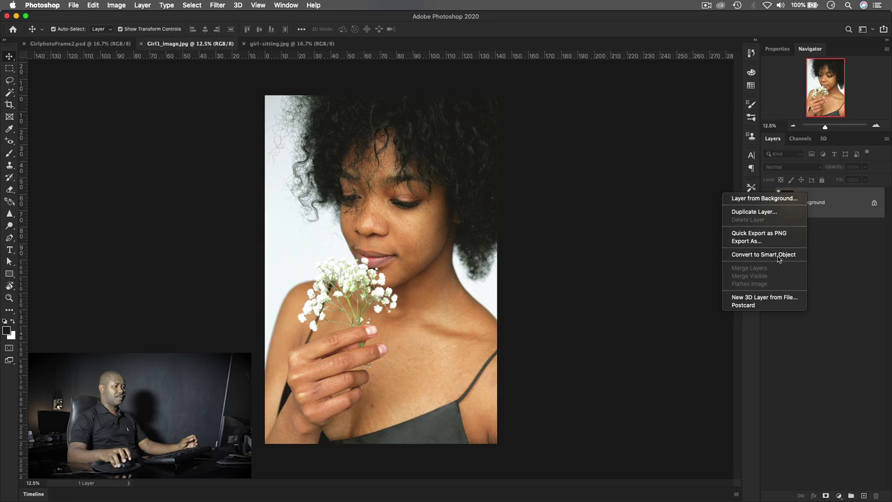
{"action": "left_click", "coordinate": [752, 257]}
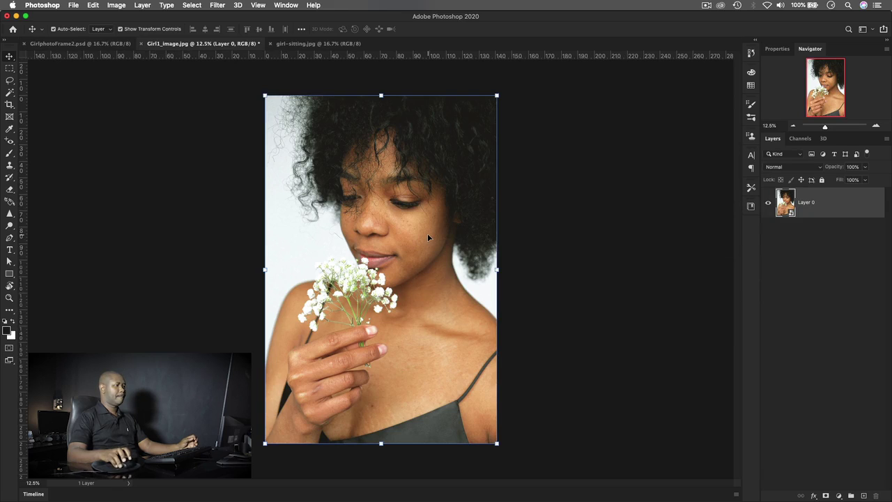
Step: Try transferring the portrait Smart Object directly into GirlphotoFrame2.psd with the Move tool, and undo it
{"action": "left_click_drag", "start_coordinate": [380, 221], "coordinate": [105, 46]}
{"action": "left_click_drag", "start_coordinate": [334, 232], "coordinate": [395, 249]}
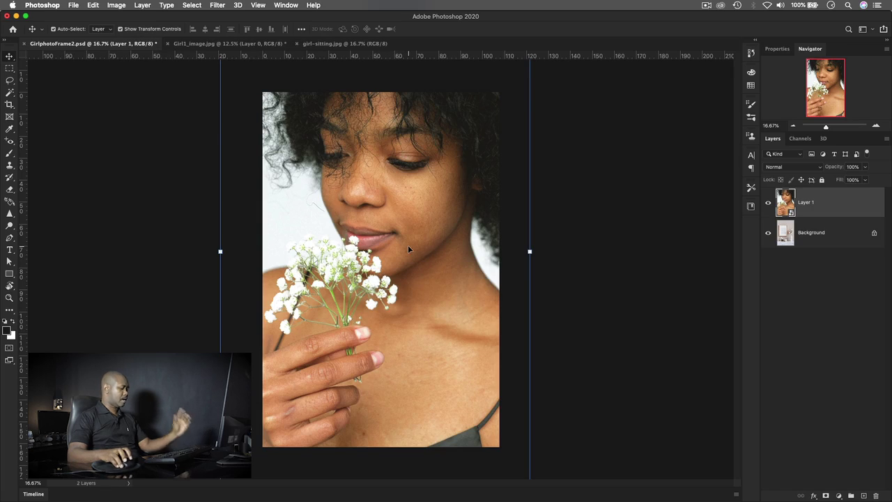
{"action": "key", "text": "super+z"}
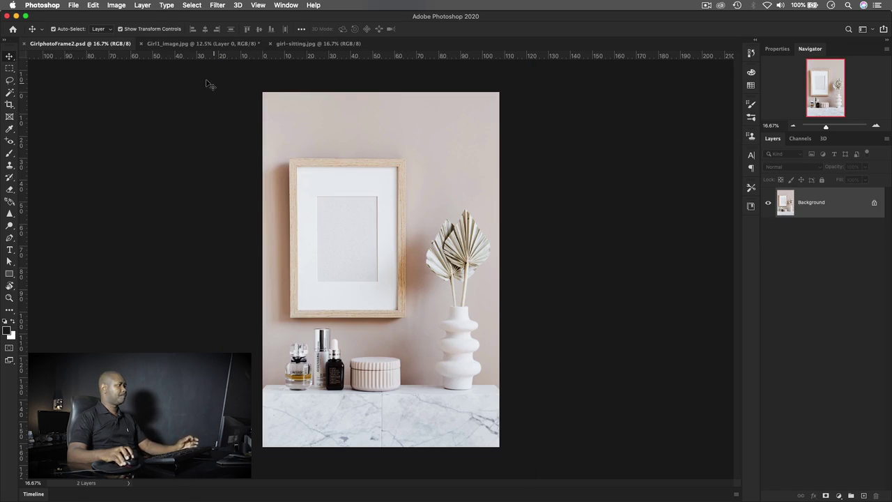
Step: Copy the portrait Smart Object from Girl1_image.jpg and paste it into GirlphotoFrame2.psd
{"action": "left_click", "coordinate": [170, 44]}
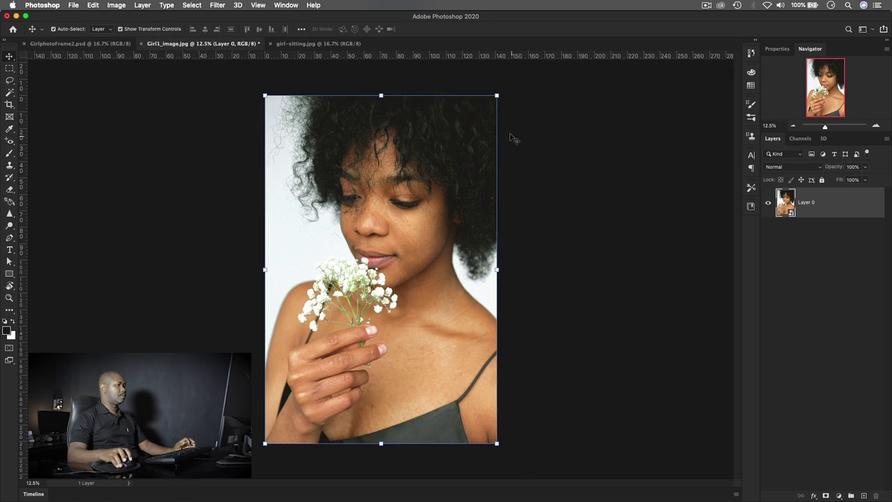
{"action": "left_click", "coordinate": [679, 149]}
{"action": "left_click", "coordinate": [443, 186]}
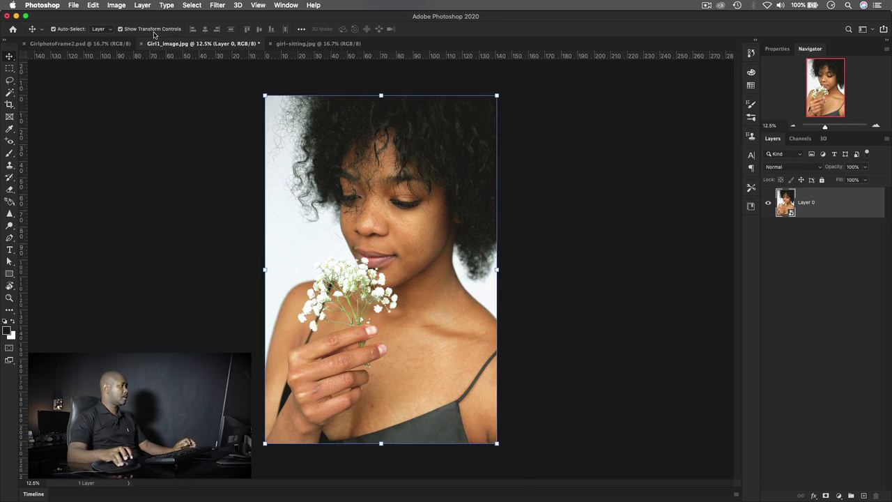
{"action": "left_click", "coordinate": [93, 5]}
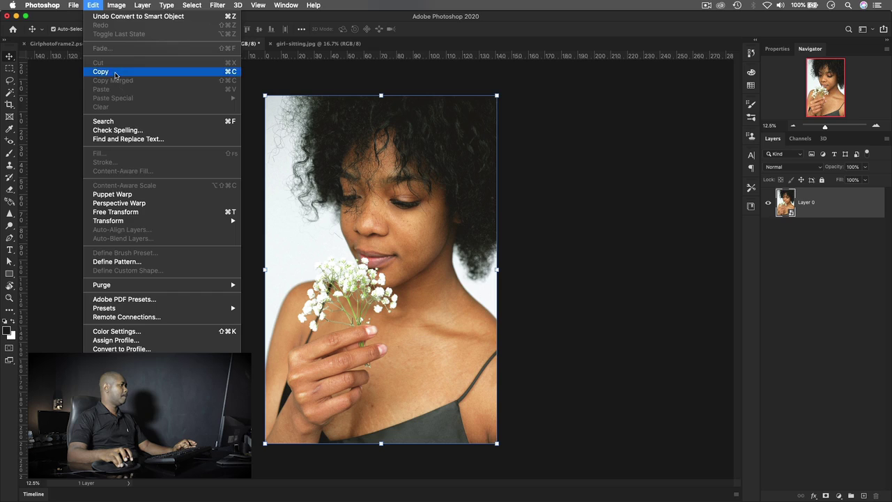
{"action": "left_click", "coordinate": [115, 72]}
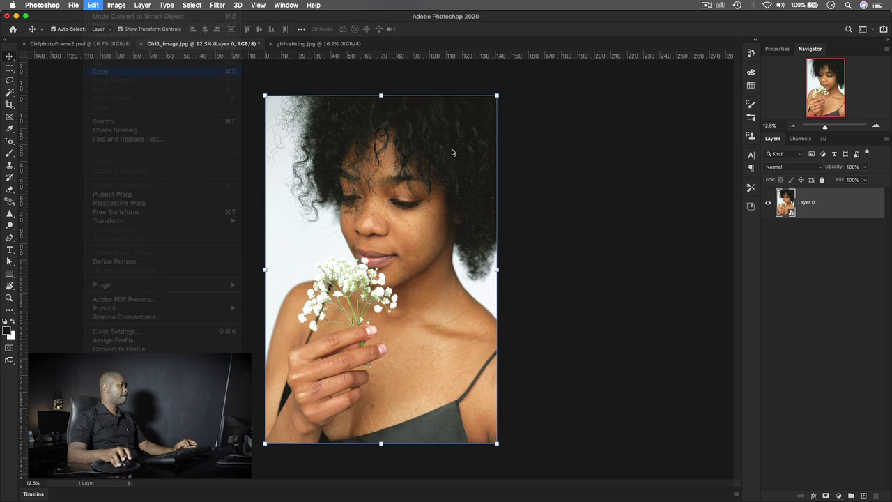
{"action": "left_click", "coordinate": [79, 44]}
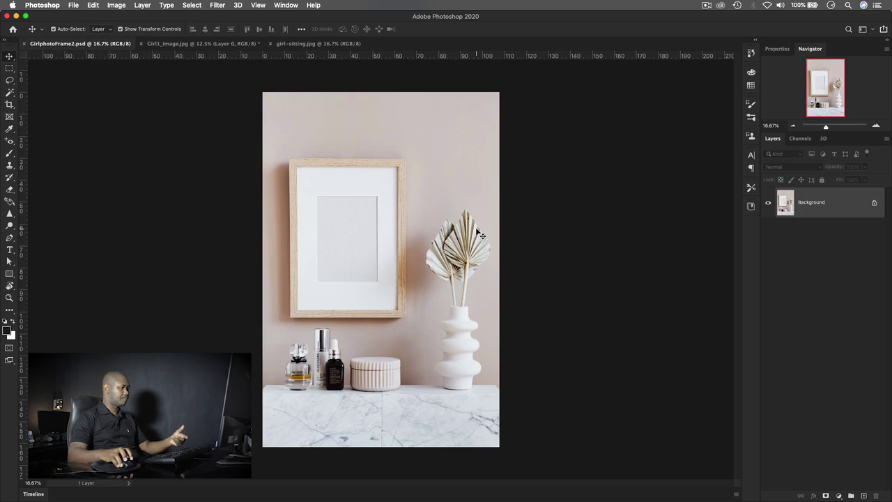
{"action": "left_click", "coordinate": [93, 5]}
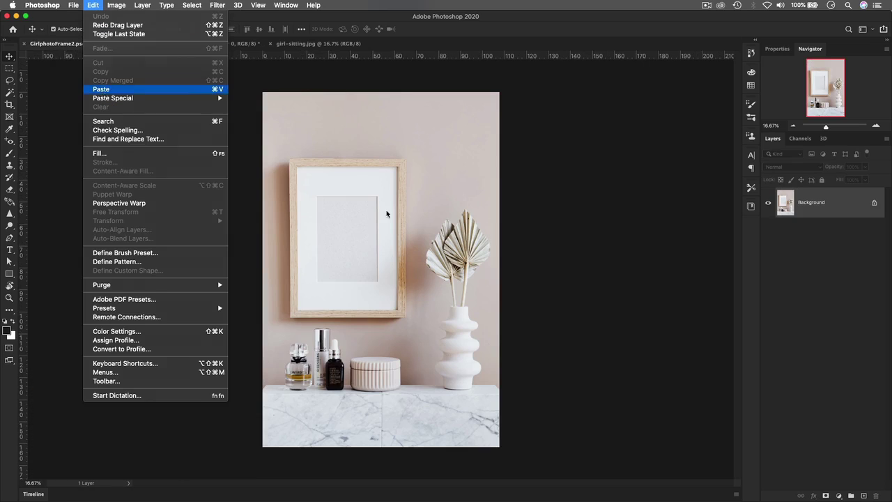
{"action": "left_click", "coordinate": [103, 90]}
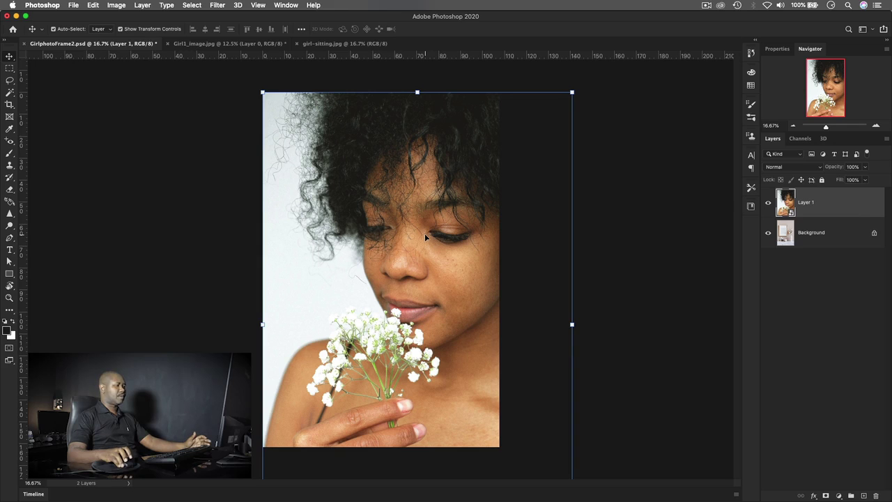
Step: Try moving the pasted portrait around the canvas and enlarging it slightly to 101%
{"action": "left_click_drag", "start_coordinate": [425, 238], "coordinate": [418, 276]}
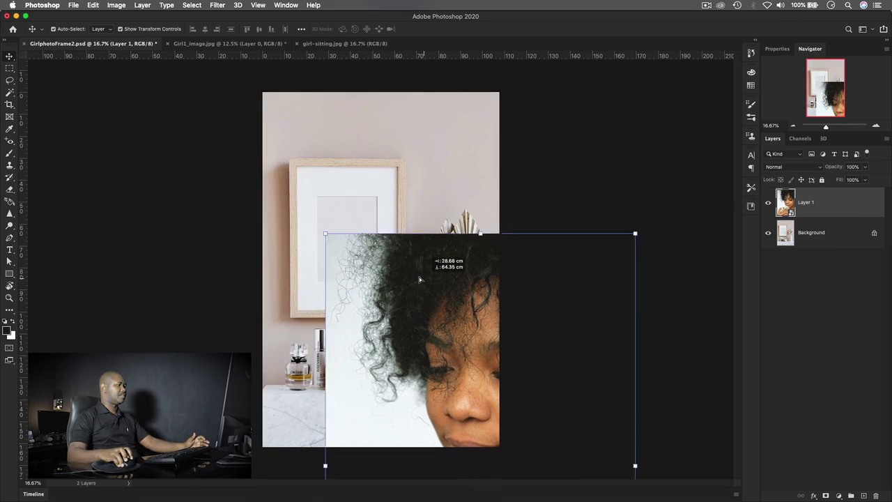
{"action": "left_click_drag", "start_coordinate": [364, 267], "coordinate": [300, 131]}
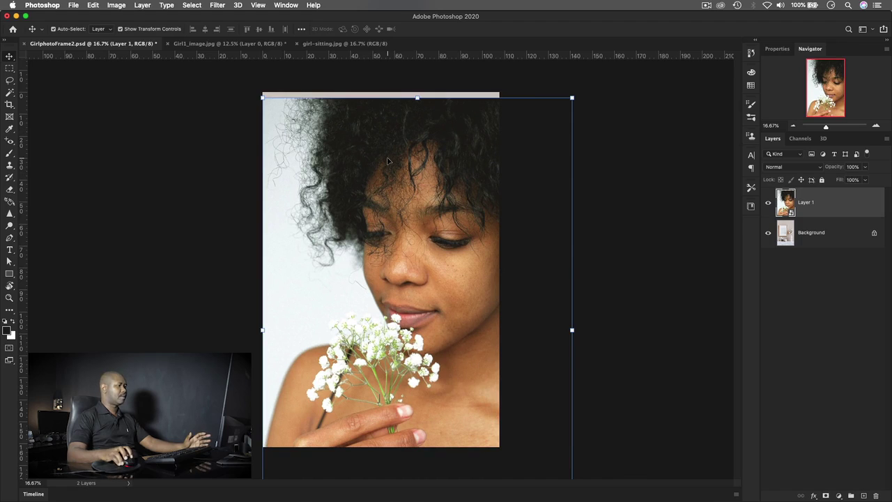
{"action": "left_click_drag", "start_coordinate": [357, 149], "coordinate": [355, 139]}
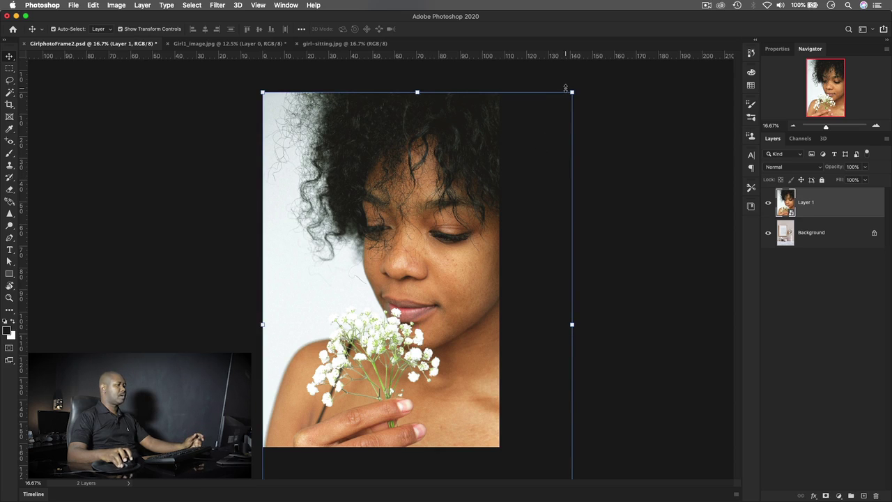
{"action": "left_click_drag", "start_coordinate": [408, 164], "coordinate": [408, 164]}
{"action": "mouse_move", "coordinate": [573, 91]}
{"action": "left_mouse_down"}
{"action": "mouse_move", "coordinate": [501, 161]}
{"action": "mouse_move", "coordinate": [448, 239]}
{"action": "mouse_move", "coordinate": [575, 88]}
{"action": "left_mouse_up"}
{"action": "left_click_drag", "start_coordinate": [433, 194], "coordinate": [415, 181]}
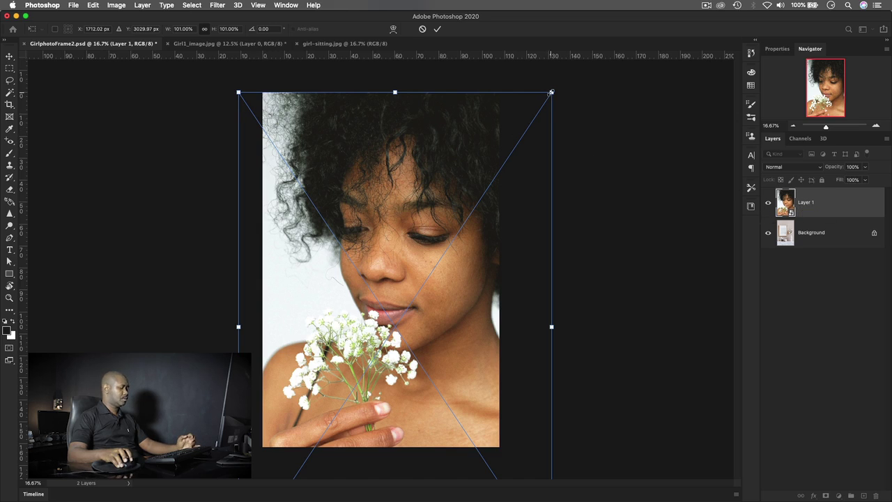
Step: Scale the portrait proportionally to about 60.5% and align its upper-left corner with the inside of the wooden frame
{"action": "left_click_drag", "start_coordinate": [551, 92], "coordinate": [422, 279]}
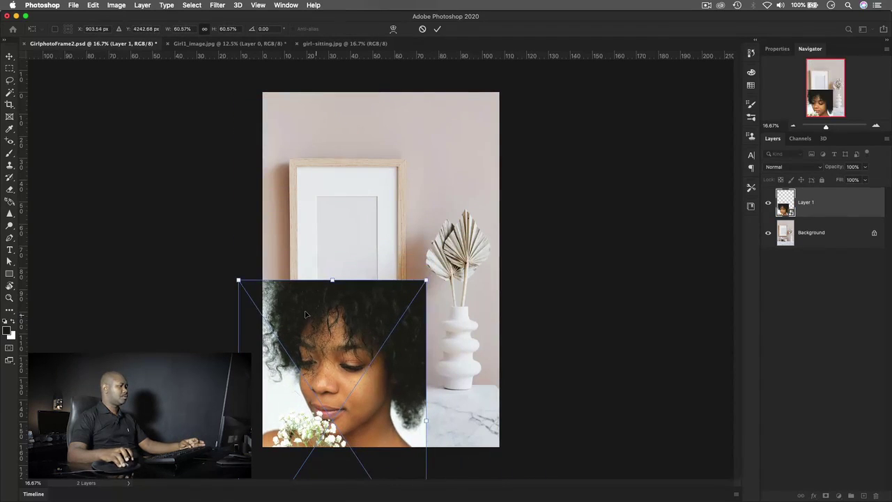
{"action": "left_click_drag", "start_coordinate": [277, 294], "coordinate": [352, 187]}
{"action": "key", "text": "super+plus"}
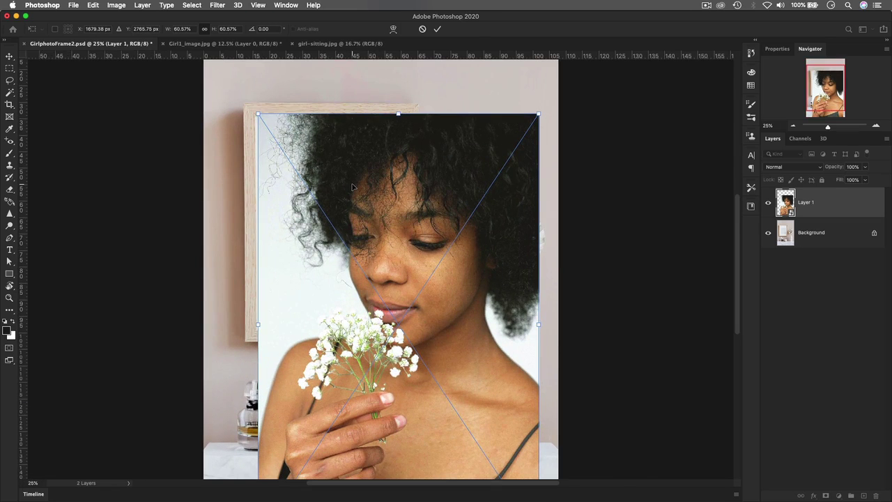
{"action": "left_click_drag", "start_coordinate": [289, 130], "coordinate": [286, 133]}
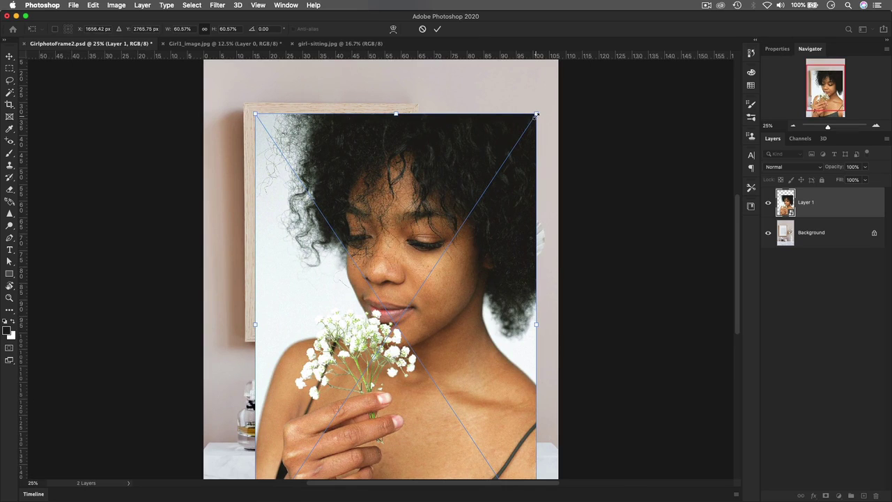
{"action": "left_click_drag", "start_coordinate": [536, 113], "coordinate": [515, 110]}
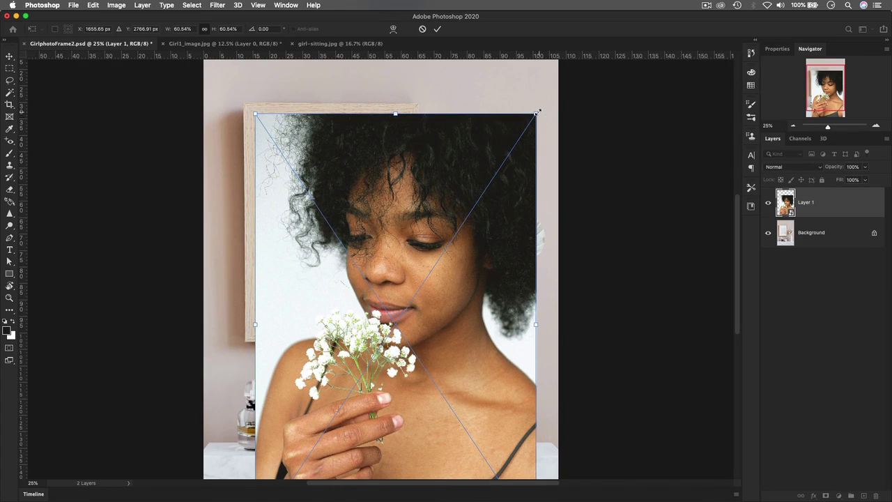
Step: Scale the portrait proportionally to about 30.4%
{"action": "left_click_drag", "start_coordinate": [537, 111], "coordinate": [513, 96]}
{"action": "left_click_drag", "start_coordinate": [536, 114], "coordinate": [409, 325]}
{"action": "left_click_drag", "start_coordinate": [260, 344], "coordinate": [296, 168]}
{"action": "scroll", "coordinate": [415, 219], "scroll_direction": "up", "scroll_amount": 5}
{"action": "scroll", "coordinate": [415, 219], "scroll_direction": "down", "scroll_amount": 4}
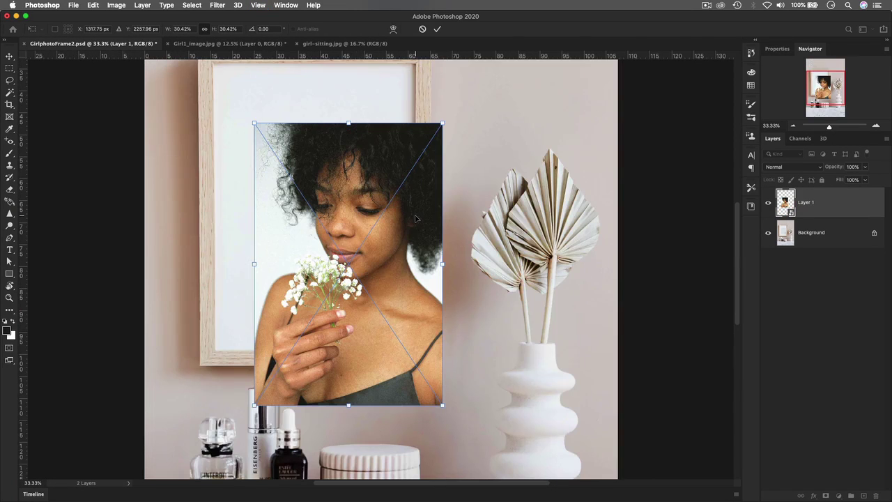
{"action": "scroll", "coordinate": [415, 219], "scroll_direction": "up", "scroll_amount": 2}
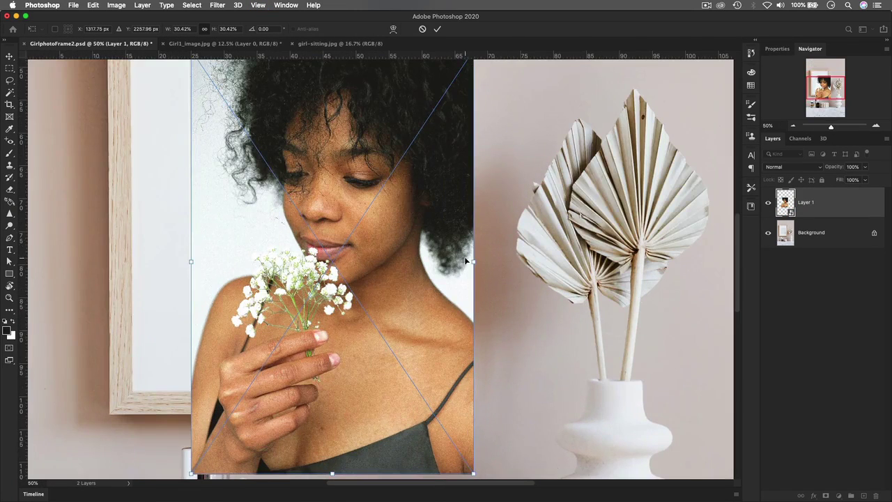
Step: Move the scaled portrait so its upper-left corner meets the inner upper-left corner of the wooden frame
{"action": "scroll", "coordinate": [460, 251], "scroll_direction": "up", "scroll_amount": 6}
{"action": "scroll", "coordinate": [460, 251], "scroll_direction": "left", "scroll_amount": 6}
{"action": "scroll", "coordinate": [456, 245], "scroll_direction": "up", "scroll_amount": 2}
{"action": "scroll", "coordinate": [418, 223], "scroll_direction": "down", "scroll_amount": 5}
{"action": "scroll", "coordinate": [418, 223], "scroll_direction": "right", "scroll_amount": 4}
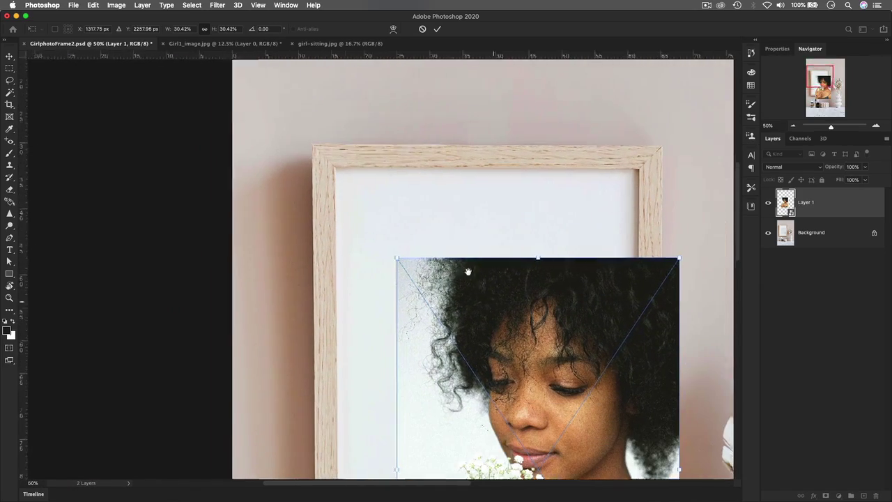
{"action": "left_click_drag", "start_coordinate": [370, 187], "coordinate": [346, 151]}
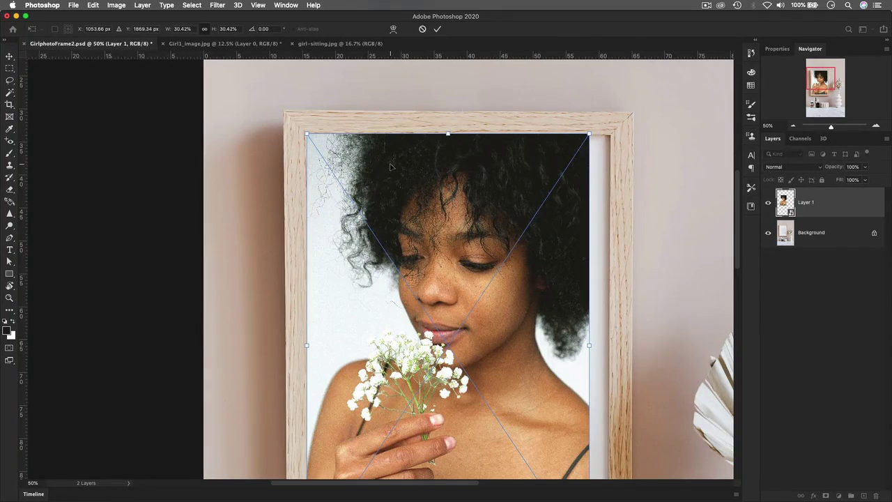
Step: Try enlarging the portrait to about 32.5% wide and 32.3% high to fill the frame opening
{"action": "scroll", "coordinate": [504, 243], "scroll_direction": "down", "scroll_amount": 4}
{"action": "scroll", "coordinate": [504, 244], "scroll_direction": "right", "scroll_amount": 3}
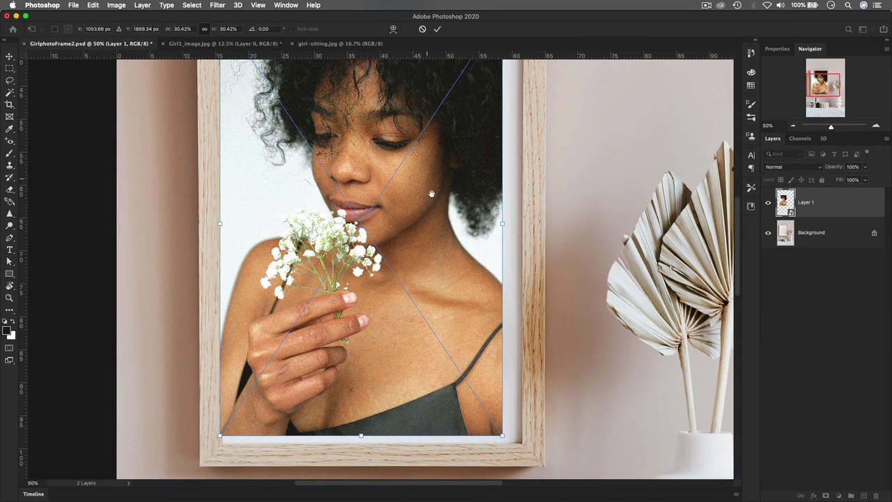
{"action": "left_click_drag", "start_coordinate": [504, 436], "coordinate": [511, 444]}
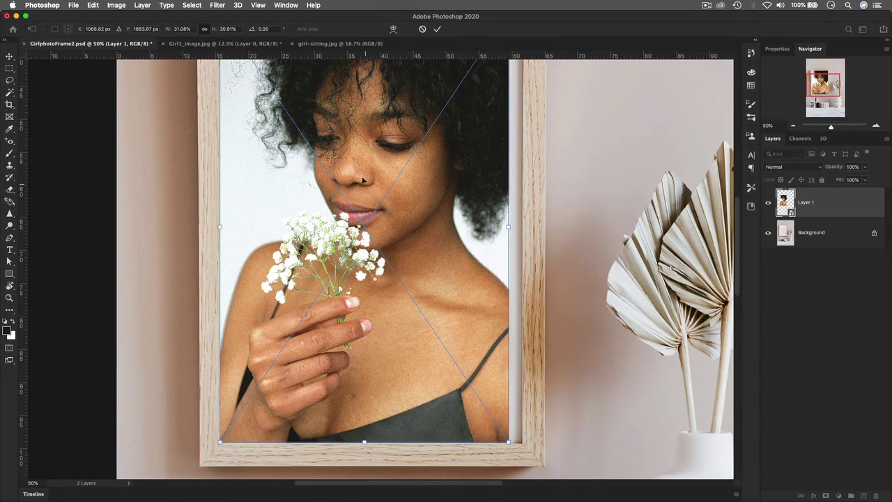
{"action": "scroll", "coordinate": [362, 180], "scroll_direction": "up", "scroll_amount": 5}
{"action": "scroll", "coordinate": [362, 180], "scroll_direction": "left", "scroll_amount": 2}
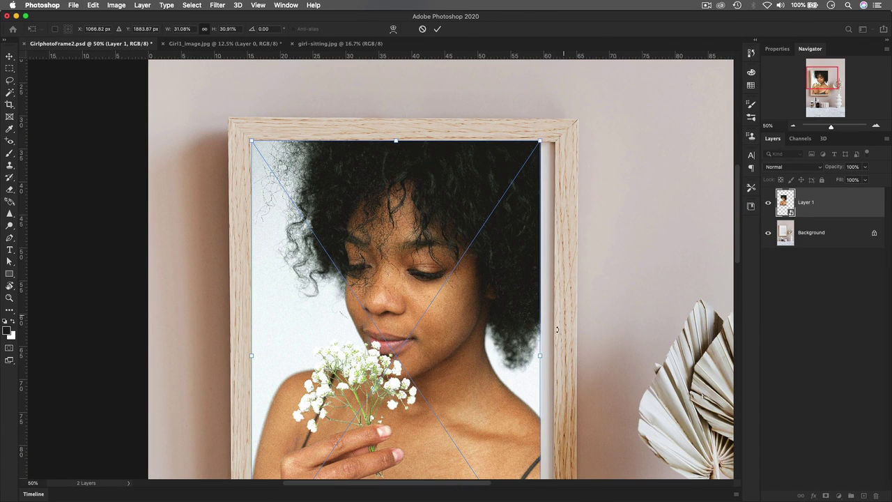
{"action": "scroll", "coordinate": [474, 302], "scroll_direction": "down", "scroll_amount": 3}
{"action": "scroll", "coordinate": [474, 301], "scroll_direction": "right", "scroll_amount": 1}
{"action": "left_click_drag", "start_coordinate": [529, 287], "coordinate": [540, 286]}
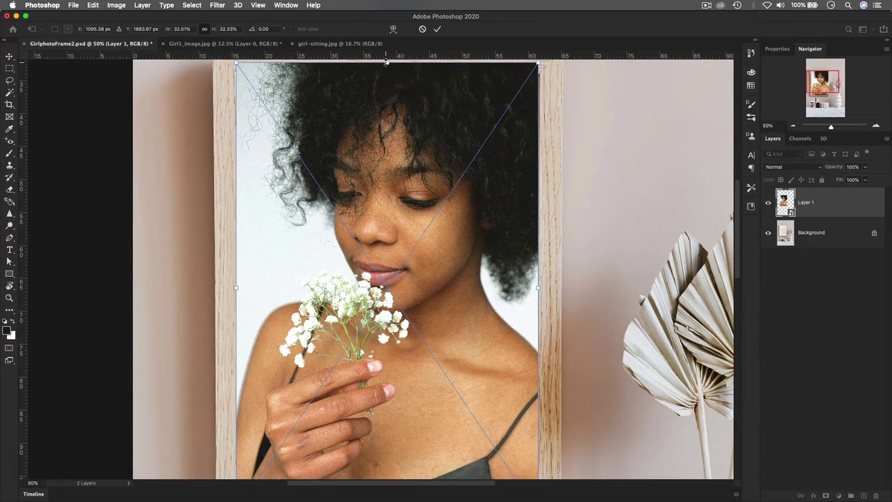
Step: Reduce the portrait to about 29.8% wide and 29.6% high and align its upper-left corner with the frame's inner corner
{"action": "left_click_drag", "start_coordinate": [386, 63], "coordinate": [386, 101]}
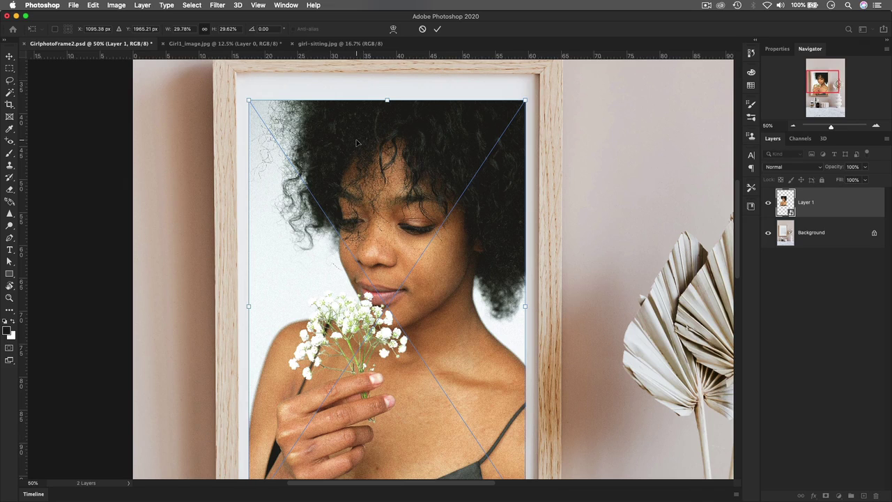
{"action": "scroll", "coordinate": [377, 192], "scroll_direction": "down", "scroll_amount": 1}
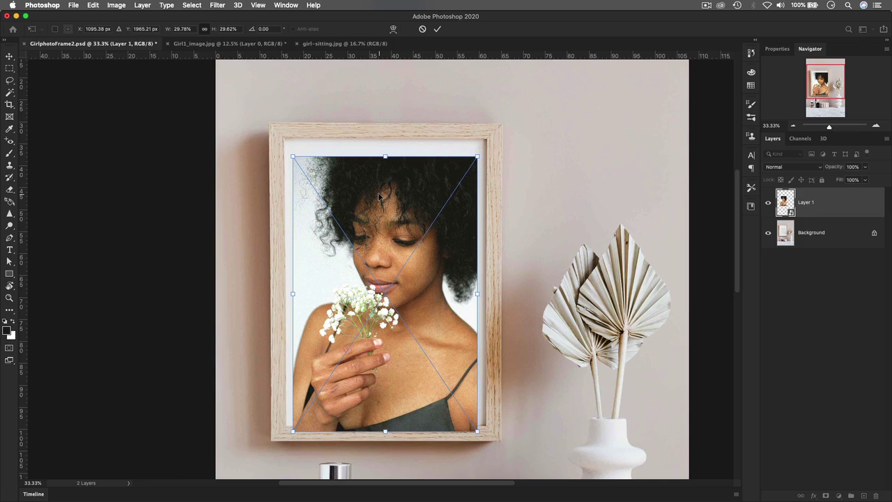
{"action": "scroll", "coordinate": [379, 196], "scroll_direction": "up", "scroll_amount": 1}
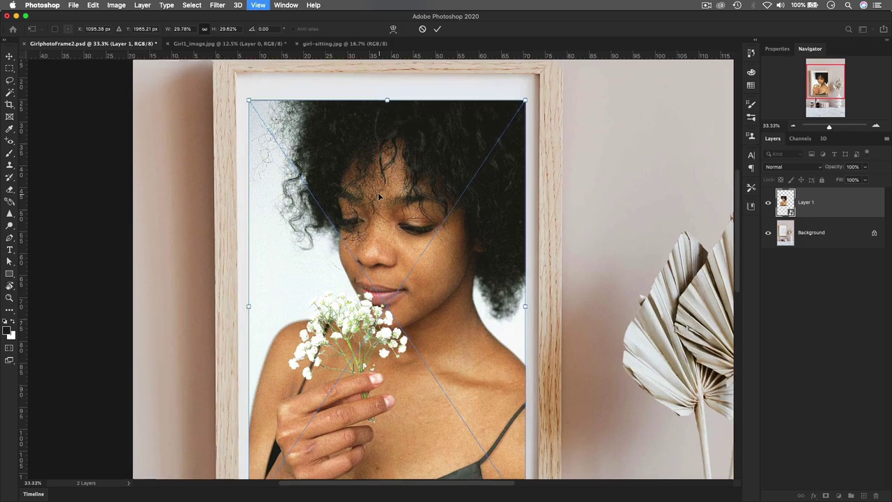
{"action": "left_click_drag", "start_coordinate": [336, 130], "coordinate": [423, 184]}
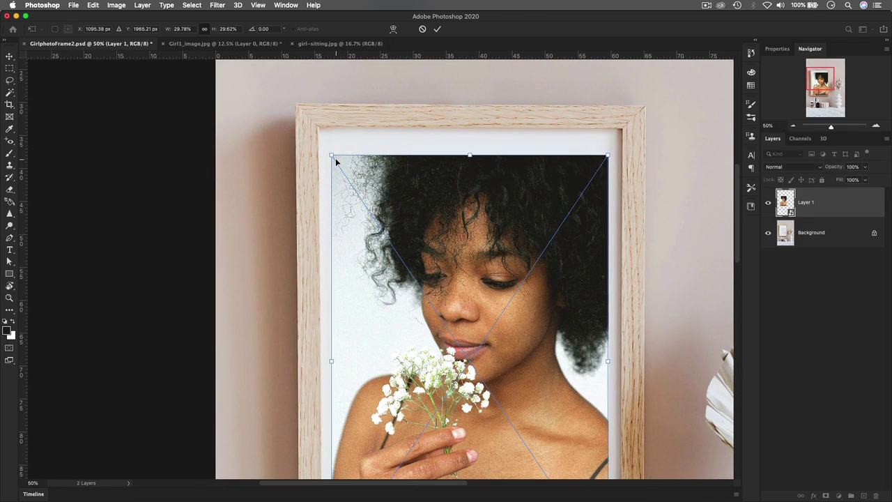
{"action": "left_click_drag", "start_coordinate": [336, 160], "coordinate": [323, 133]}
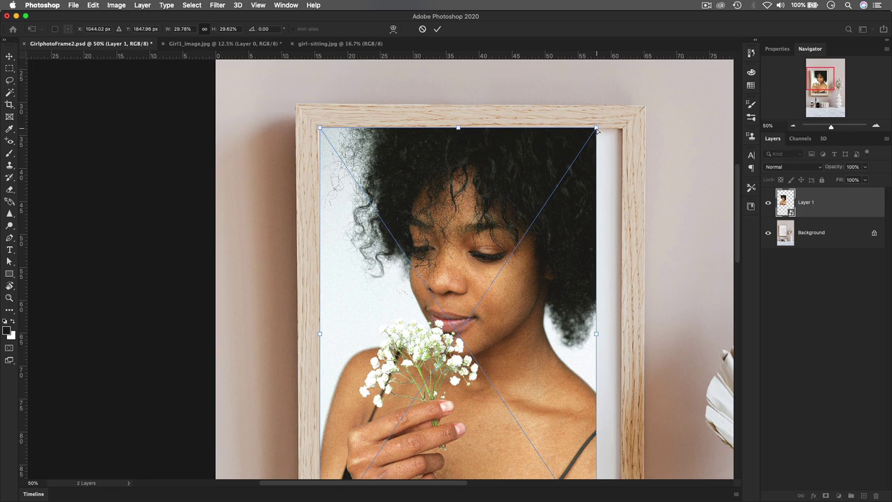
Step: Distort the portrait by fitting its upper-right, lower-right and lower-left corners individually to the frame's inner corners
{"action": "left_click_drag", "start_coordinate": [597, 129], "coordinate": [621, 129]}
{"action": "left_click_drag", "start_coordinate": [535, 328], "coordinate": [504, 174]}
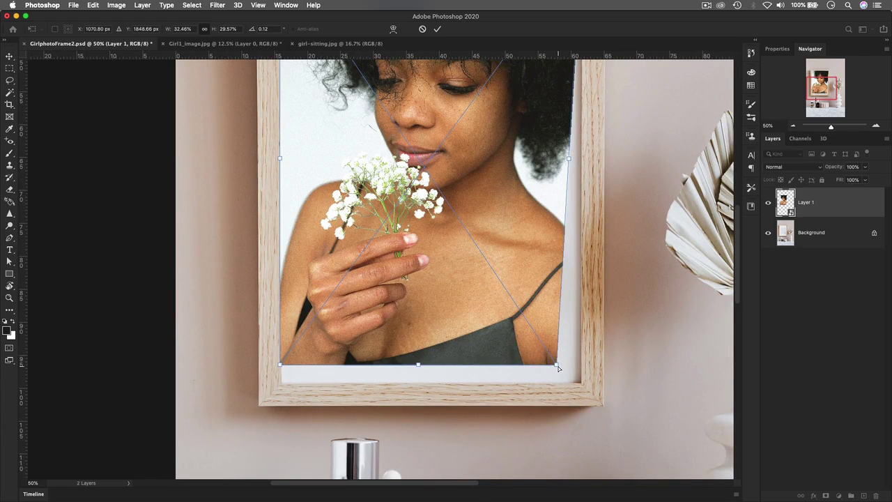
{"action": "left_click_drag", "start_coordinate": [557, 365], "coordinate": [582, 382]}
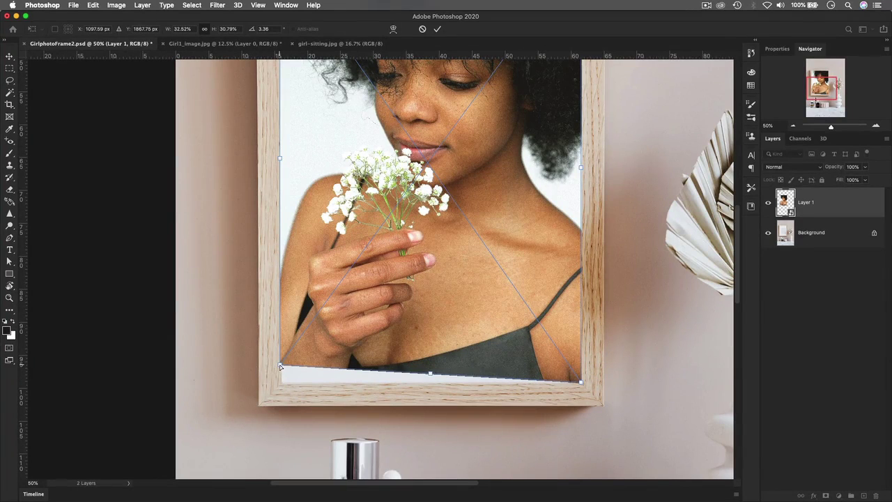
{"action": "left_click_drag", "start_coordinate": [279, 364], "coordinate": [281, 383]}
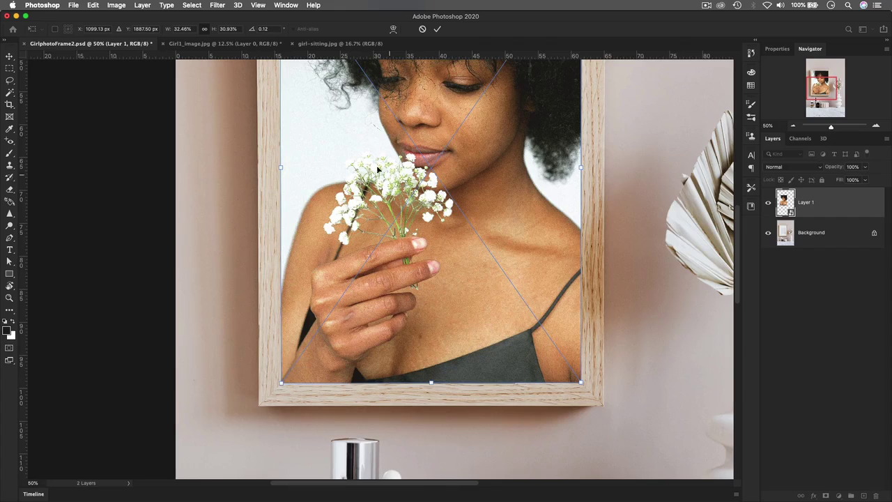
Step: Fine-tune the portrait's lower-left corner against the frame's inner corner, then apply the transform and deselect the layer
{"action": "scroll", "coordinate": [334, 298], "scroll_direction": "up", "scroll_amount": 5}
{"action": "scroll", "coordinate": [336, 244], "scroll_direction": "down", "scroll_amount": 5}
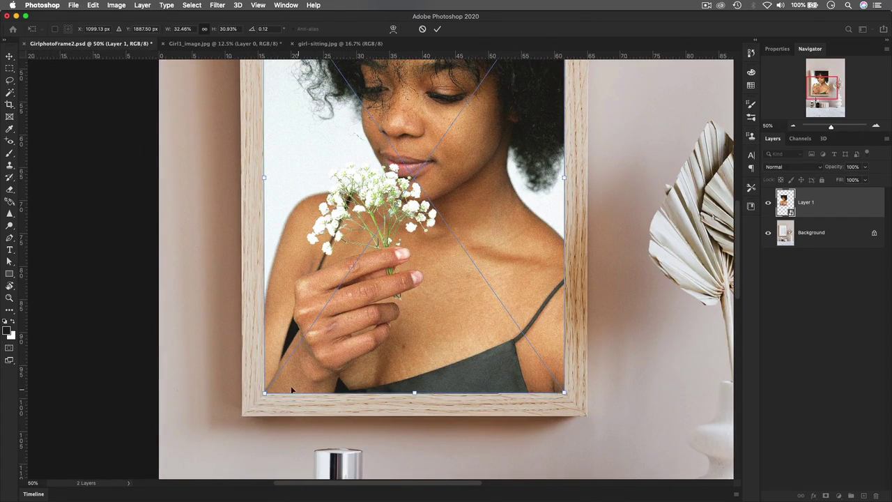
{"action": "left_click_drag", "start_coordinate": [263, 395], "coordinate": [266, 394]}
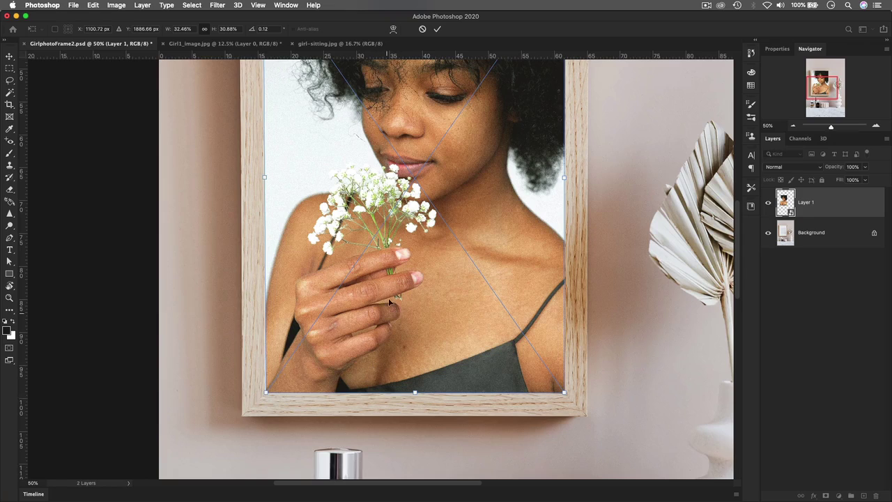
{"action": "scroll", "coordinate": [390, 301], "scroll_direction": "up", "scroll_amount": 5}
{"action": "scroll", "coordinate": [401, 235], "scroll_direction": "down", "scroll_amount": 1}
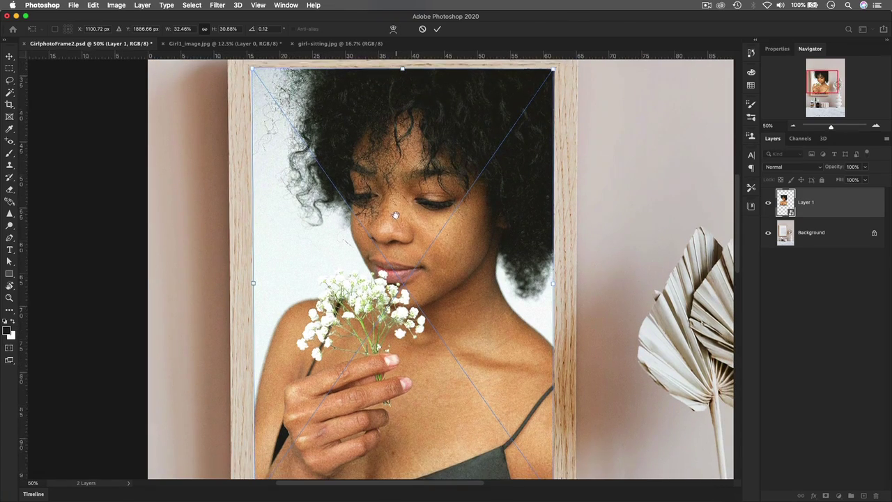
{"action": "scroll", "coordinate": [396, 216], "scroll_direction": "down", "scroll_amount": 5}
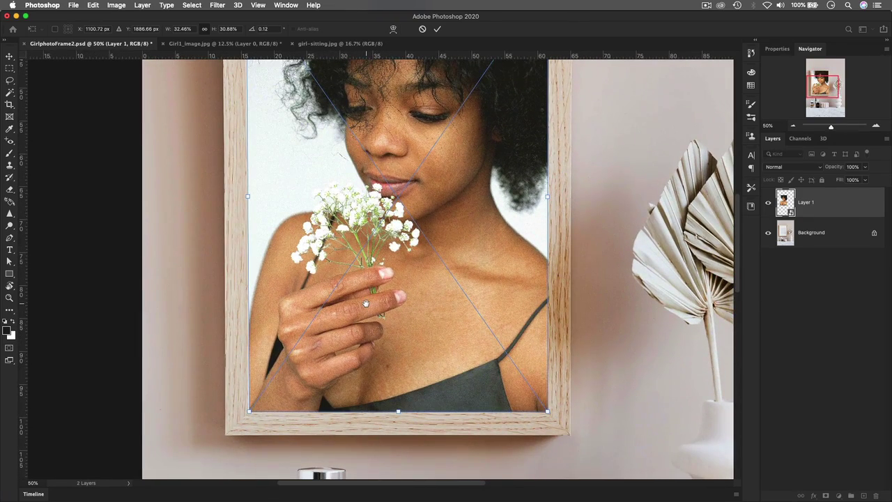
{"action": "key", "text": "super+minus"}
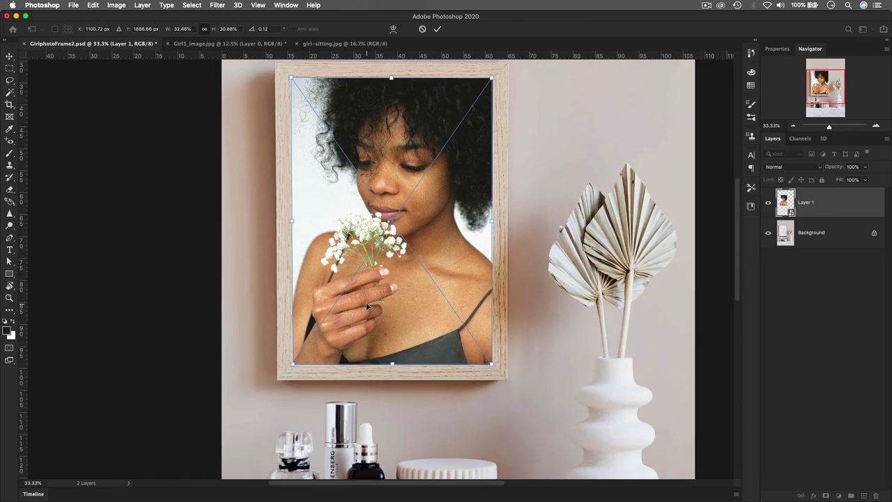
{"action": "key", "text": "Return"}
{"action": "left_click", "coordinate": [723, 320]}
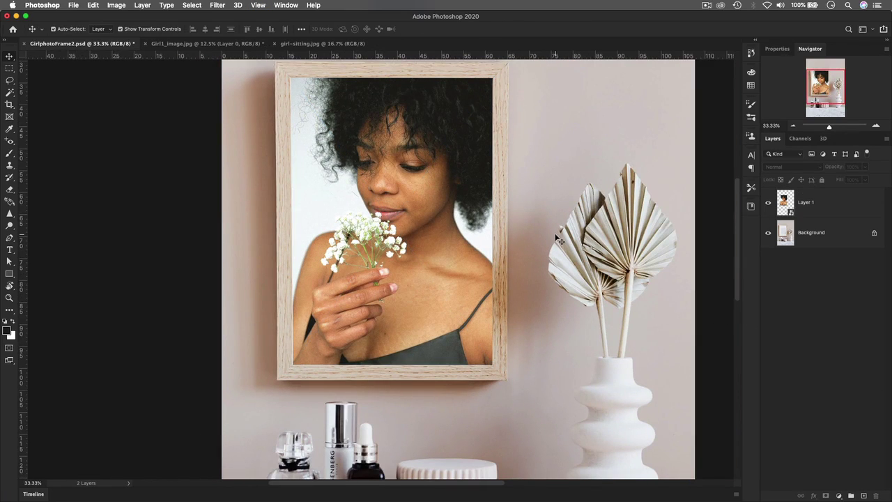
Step: Add a Color Balance adjustment layer directly above the portrait layer
{"action": "key", "text": "super+minus"}
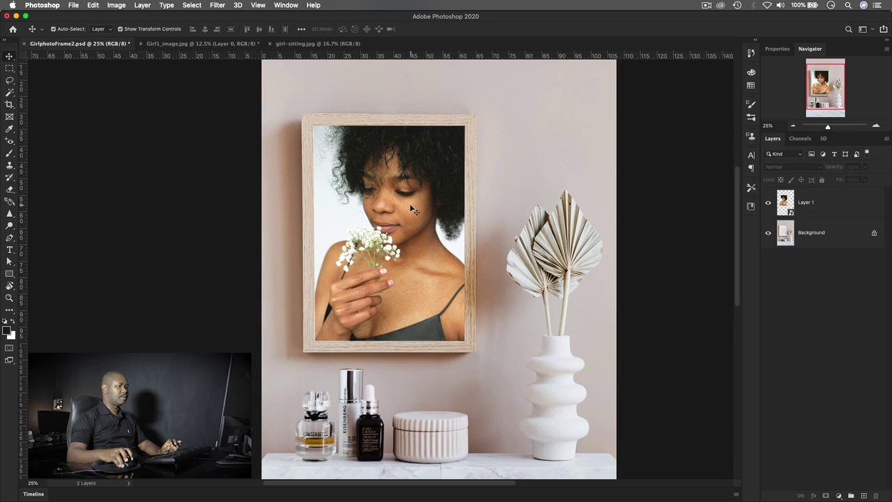
{"action": "left_click", "coordinate": [407, 207]}
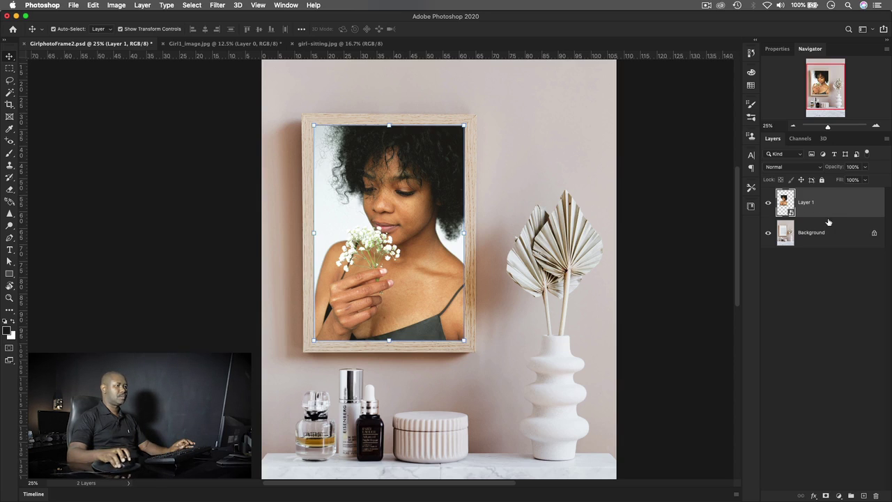
{"action": "left_click", "coordinate": [839, 495]}
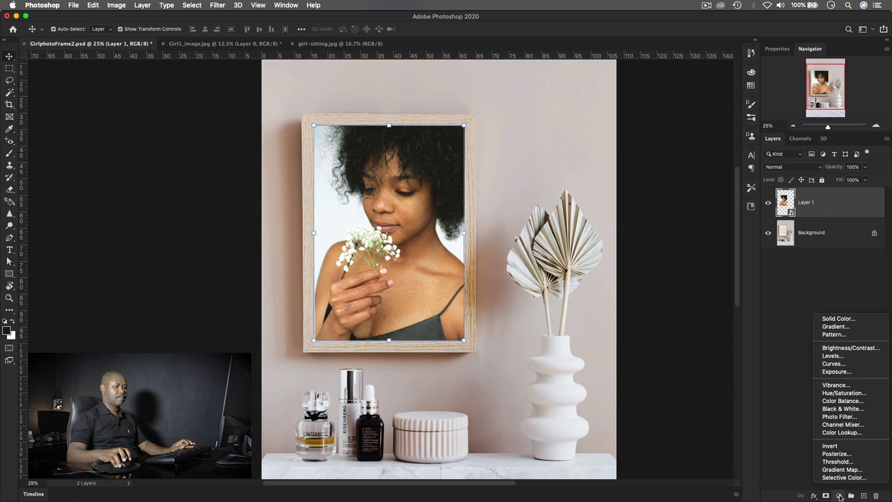
{"action": "left_click", "coordinate": [838, 402]}
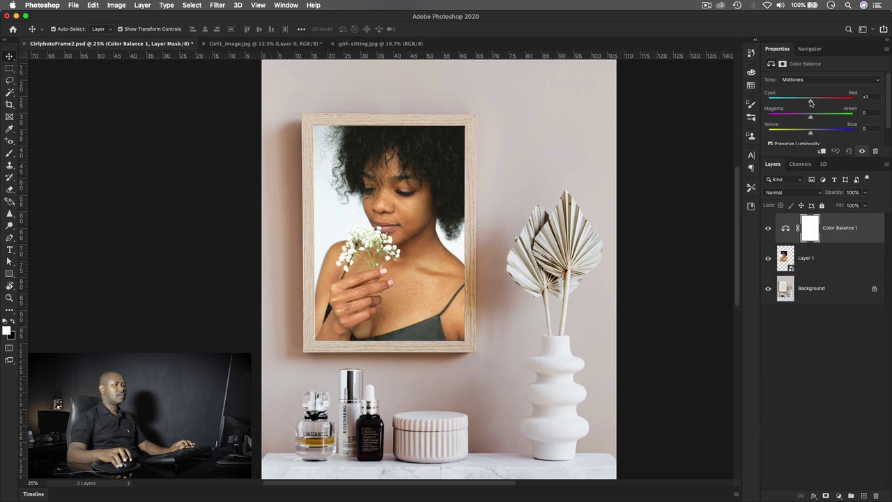
Step: Set the Color Balance midtones to Cyan-Red -5, Magenta-Green -8 and Yellow-Blue -32
{"action": "left_click_drag", "start_coordinate": [811, 104], "coordinate": [799, 103]}
{"action": "left_click_drag", "start_coordinate": [810, 135], "coordinate": [802, 121]}
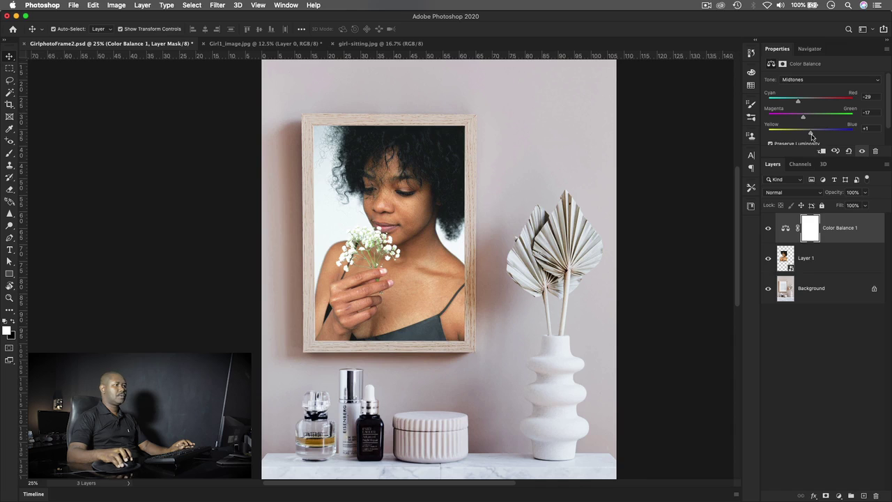
{"action": "left_click_drag", "start_coordinate": [812, 136], "coordinate": [796, 137]}
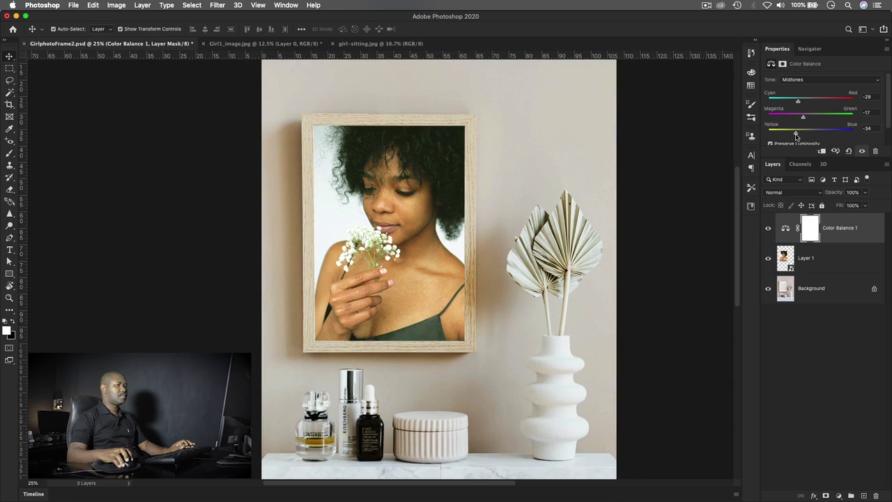
{"action": "left_click_drag", "start_coordinate": [794, 136], "coordinate": [796, 137]}
{"action": "left_click_drag", "start_coordinate": [798, 101], "coordinate": [816, 102]}
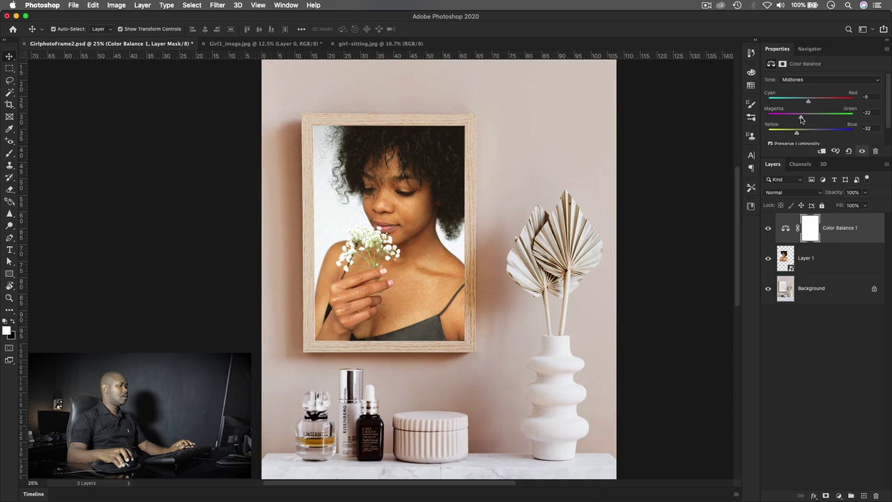
{"action": "left_click_drag", "start_coordinate": [803, 120], "coordinate": [805, 120]}
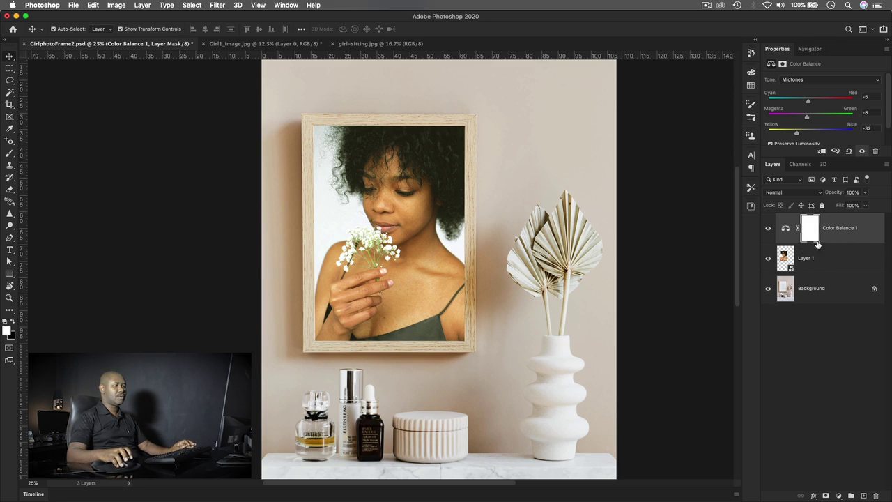
Step: Clip the Color Balance adjustment to the portrait layer and compare the image with and without it
{"action": "left_click", "coordinate": [823, 152]}
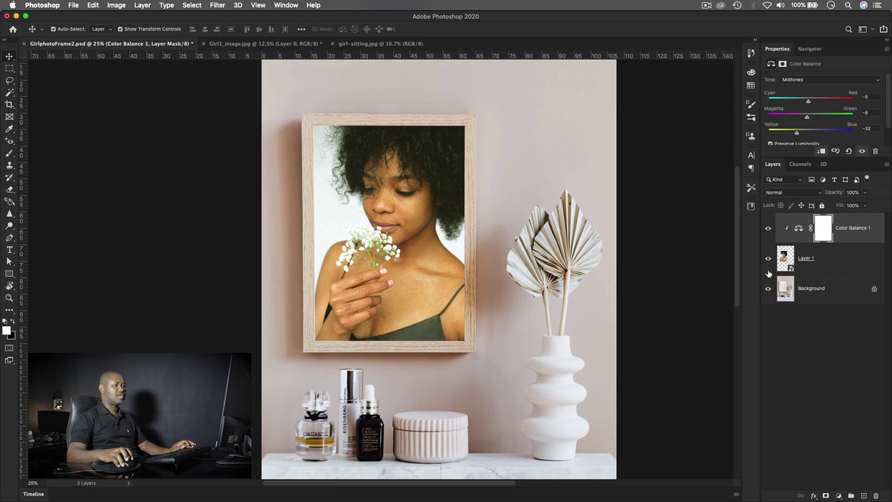
{"action": "left_click", "coordinate": [768, 230]}
{"action": "left_click", "coordinate": [768, 230]}
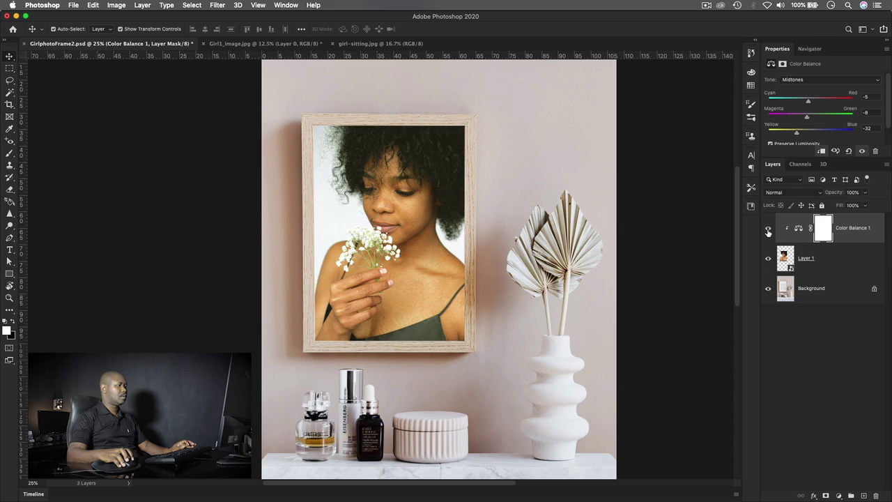
{"action": "left_click", "coordinate": [768, 232]}
{"action": "left_click", "coordinate": [768, 231]}
{"action": "left_click", "coordinate": [768, 231]}
{"action": "left_click", "coordinate": [768, 231]}
{"action": "left_click", "coordinate": [768, 231]}
{"action": "left_click", "coordinate": [768, 231]}
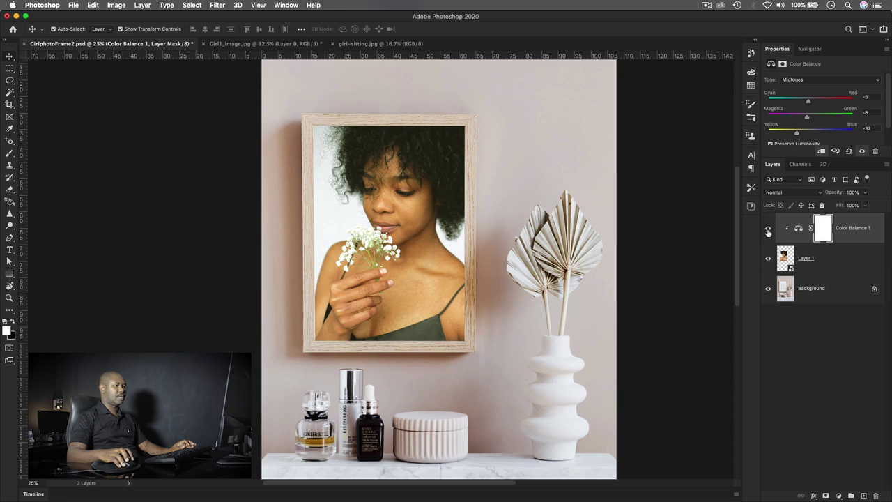
Step: Refine the Color Balance midtones to Cyan-Red +7 and Magenta-Green -17
{"action": "left_click_drag", "start_coordinate": [809, 102], "coordinate": [802, 119]}
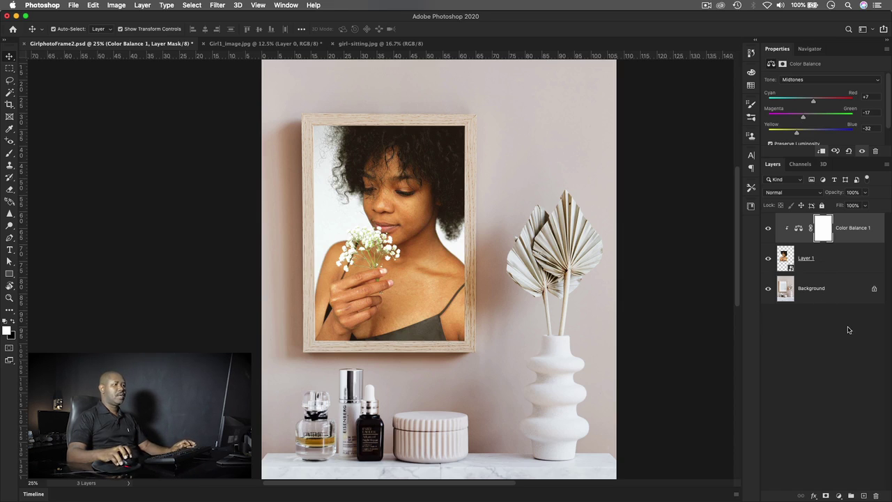
Step: Add a Curves adjustment layer above the Color Balance adjustment and enlarge its settings area to show the full curve graph
{"action": "left_click", "coordinate": [838, 496]}
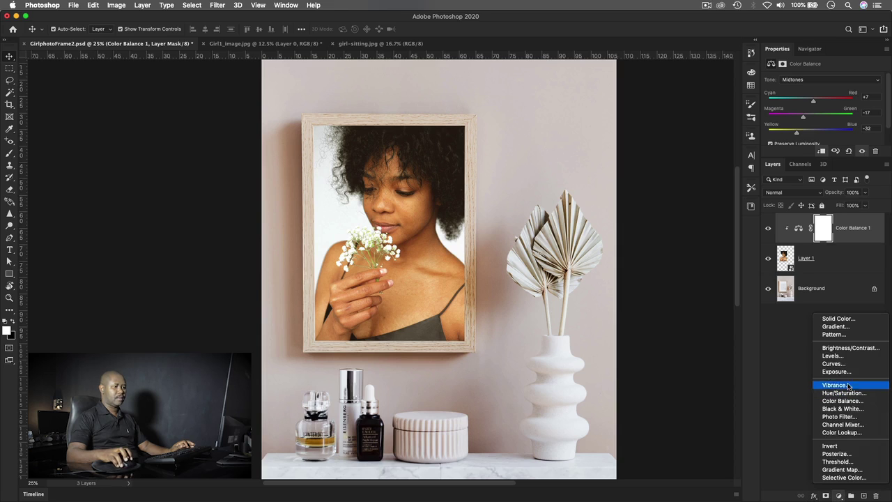
{"action": "left_click", "coordinate": [834, 364]}
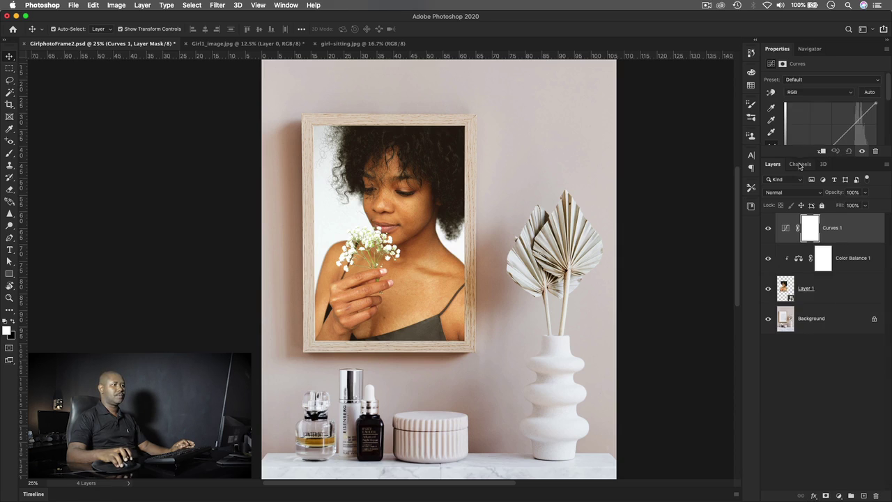
{"action": "left_click_drag", "start_coordinate": [789, 155], "coordinate": [788, 213]}
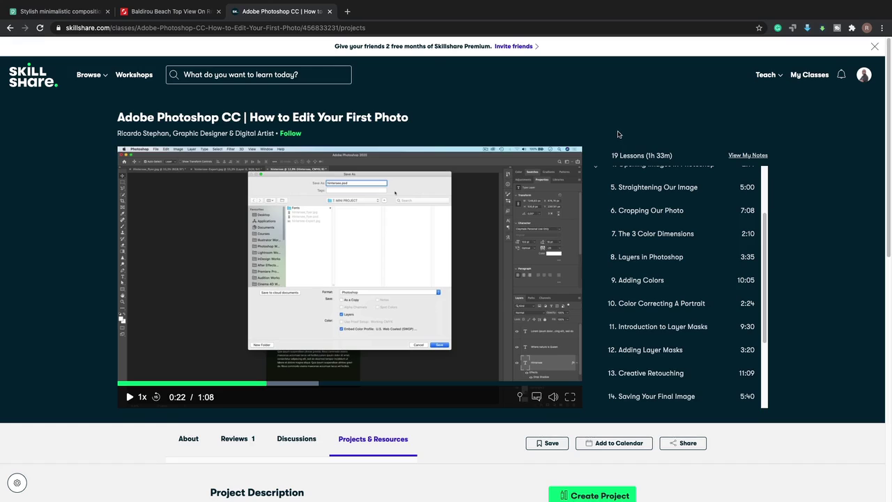
Step: Switch to the browser and review the lesson list of the Skillshare course "Adobe Photoshop CC | How to Edit Your First Photo"
{"action": "scroll", "coordinate": [617, 134], "scroll_direction": "down", "scroll_amount": 1}
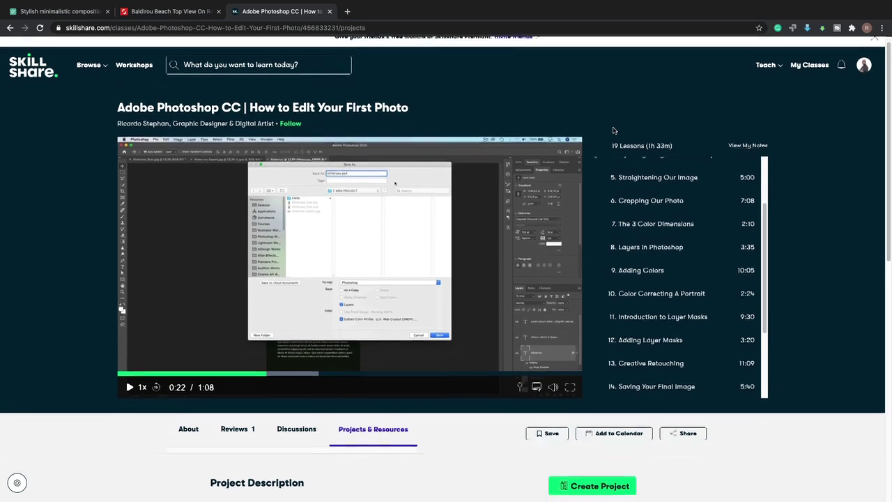
{"action": "scroll", "coordinate": [612, 128], "scroll_direction": "up", "scroll_amount": 1}
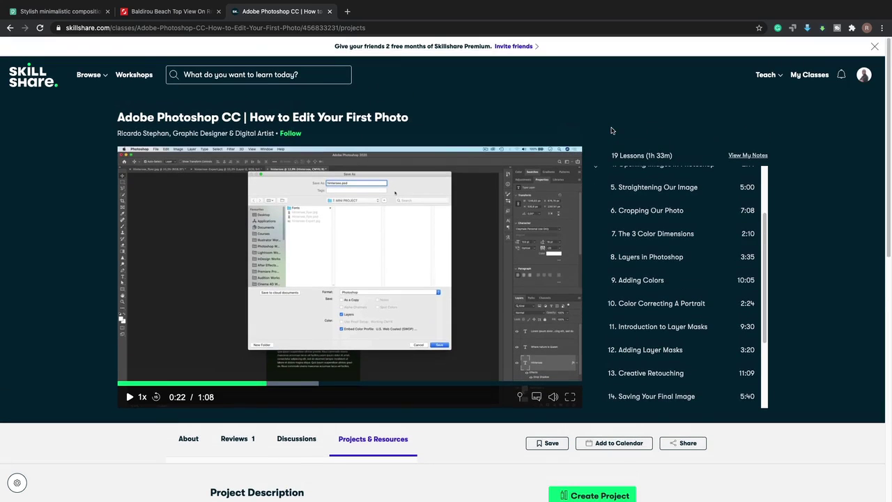
{"action": "scroll", "coordinate": [612, 130], "scroll_direction": "down", "scroll_amount": 1}
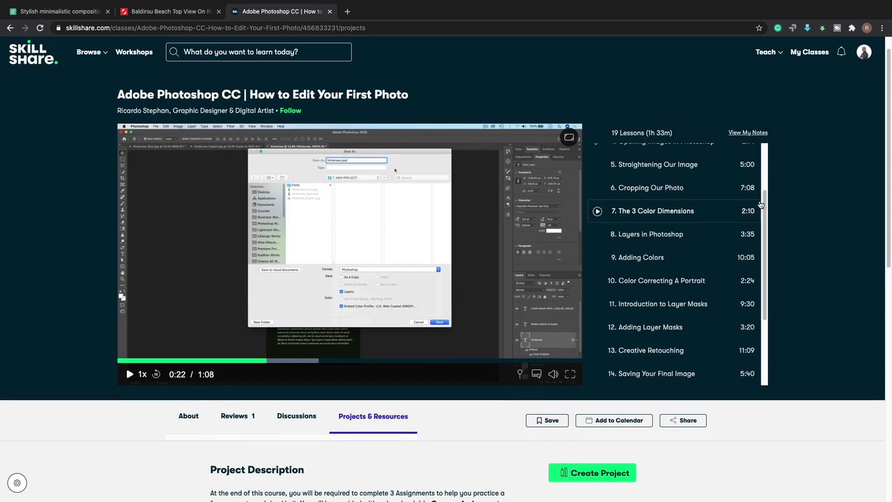
{"action": "left_click_drag", "start_coordinate": [764, 199], "coordinate": [771, 152]}
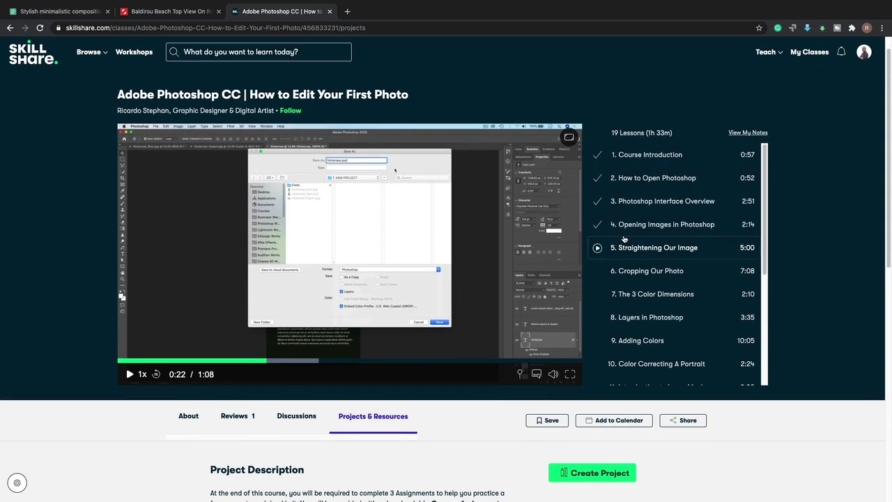
{"action": "scroll", "coordinate": [412, 221], "scroll_direction": "down", "scroll_amount": 1}
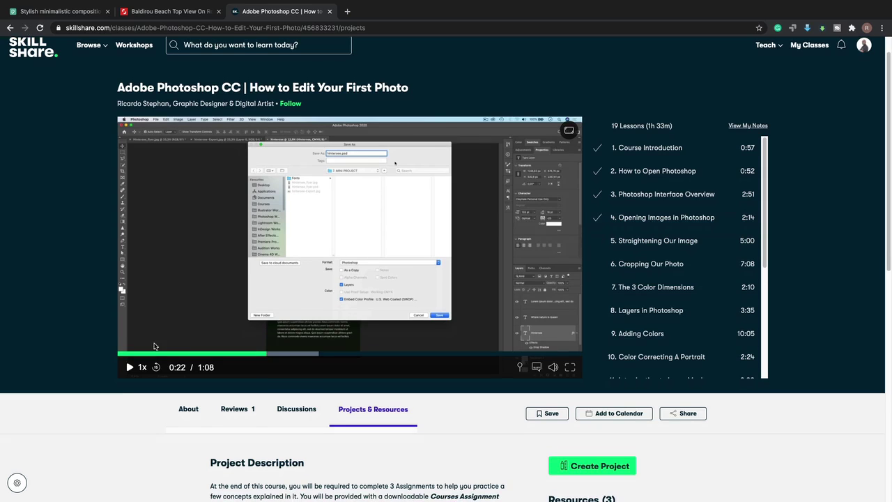
{"action": "key", "text": "space"}
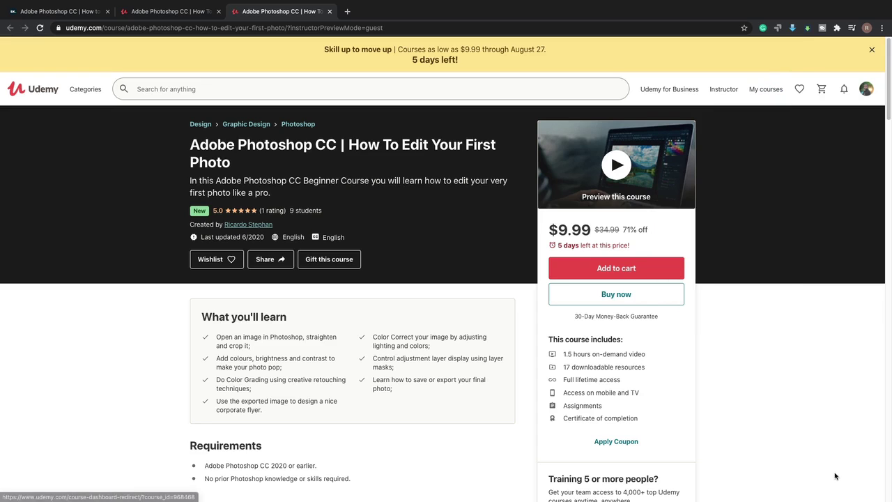
Step: Examine the Udemy page of the course "Adobe Photoshop CC | How To Edit Your First Photo", including its expanded description
{"action": "scroll", "coordinate": [722, 319], "scroll_direction": "down", "scroll_amount": 1}
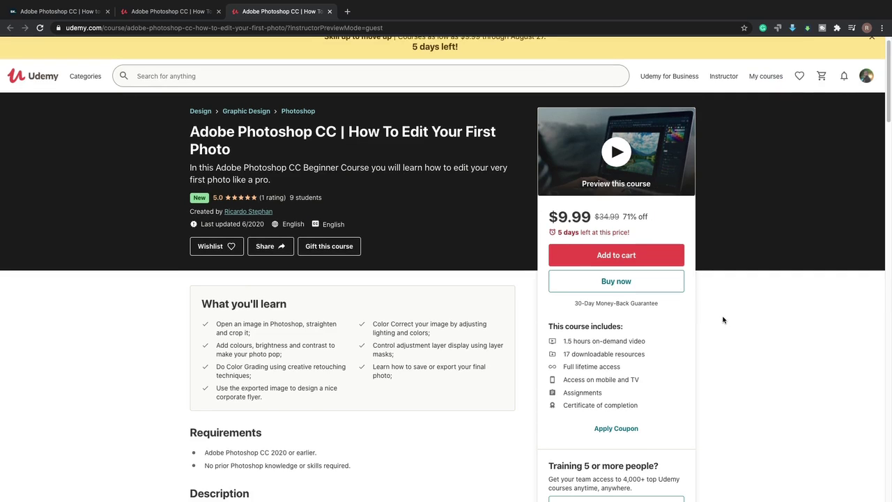
{"action": "scroll", "coordinate": [722, 320], "scroll_direction": "down", "scroll_amount": 5}
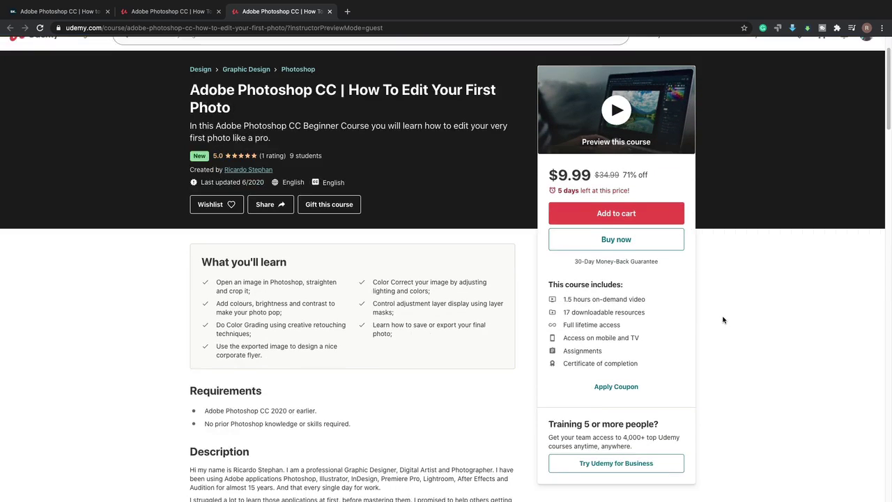
{"action": "scroll", "coordinate": [720, 318], "scroll_direction": "up", "scroll_amount": 5}
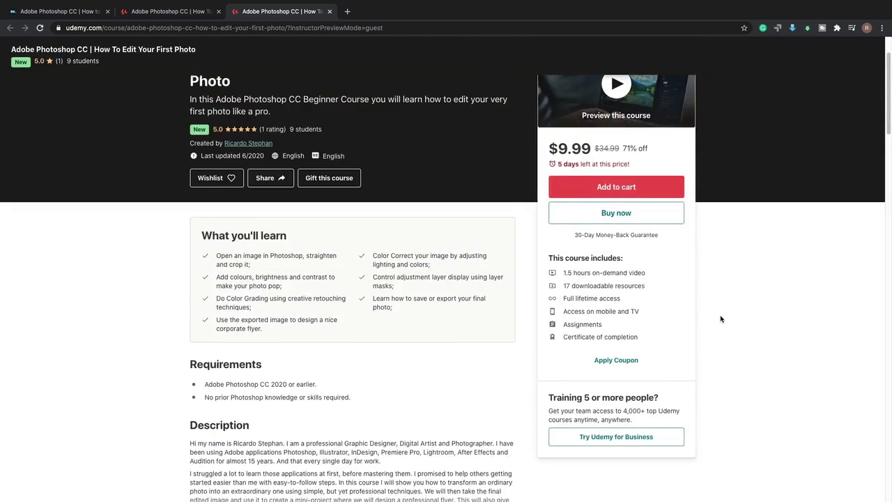
{"action": "scroll", "coordinate": [720, 318], "scroll_direction": "down", "scroll_amount": 4}
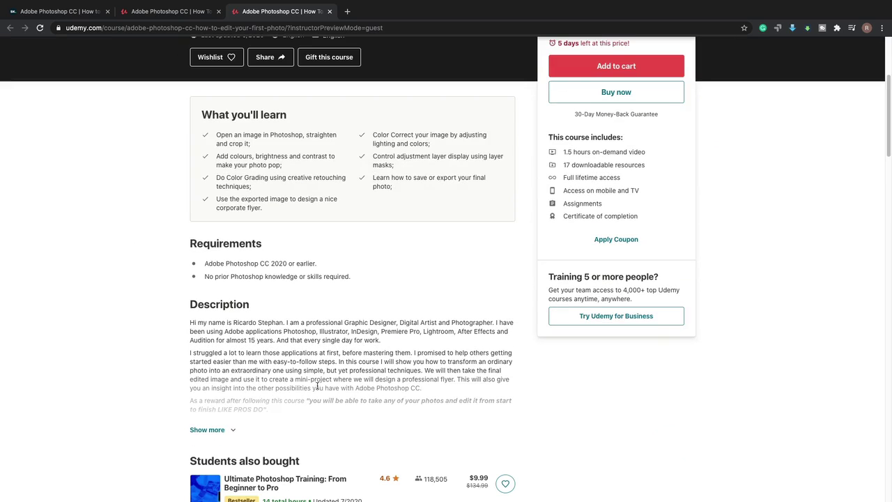
{"action": "left_click", "coordinate": [204, 430]}
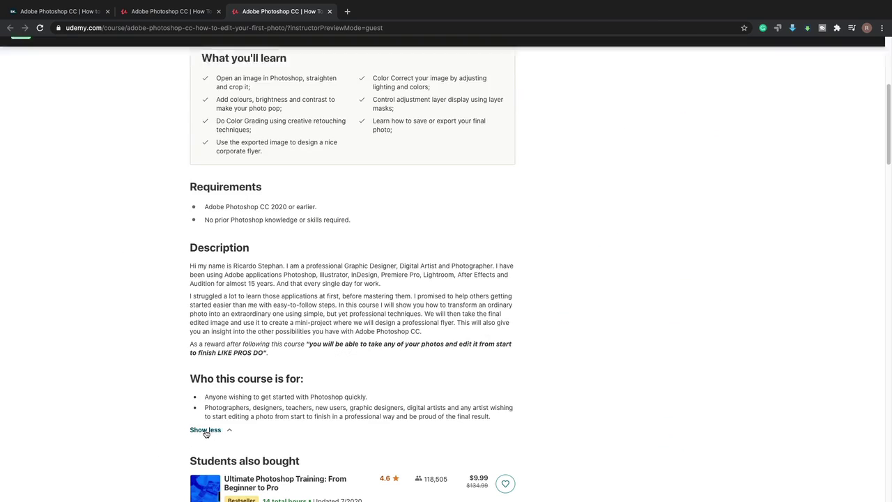
{"action": "scroll", "coordinate": [411, 315], "scroll_direction": "up", "scroll_amount": 4}
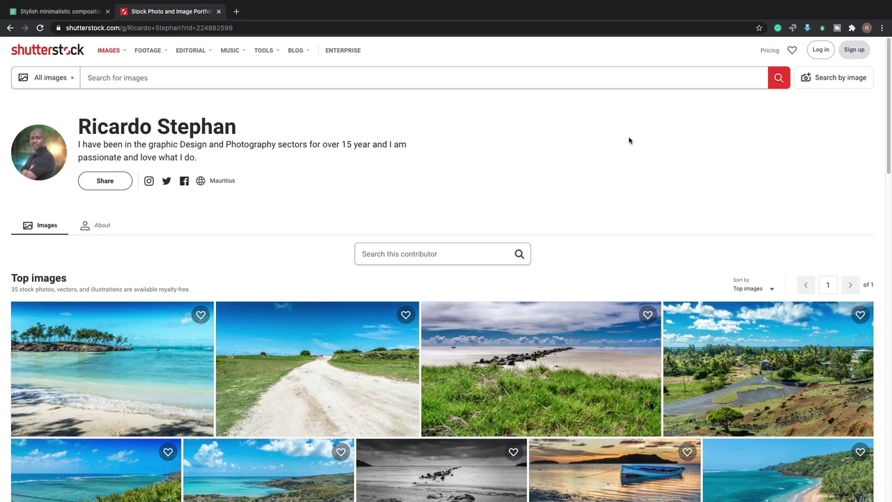
Step: Look through the top images in the contributor's Shutterstock portfolio
{"action": "scroll", "coordinate": [628, 140], "scroll_direction": "down", "scroll_amount": 2}
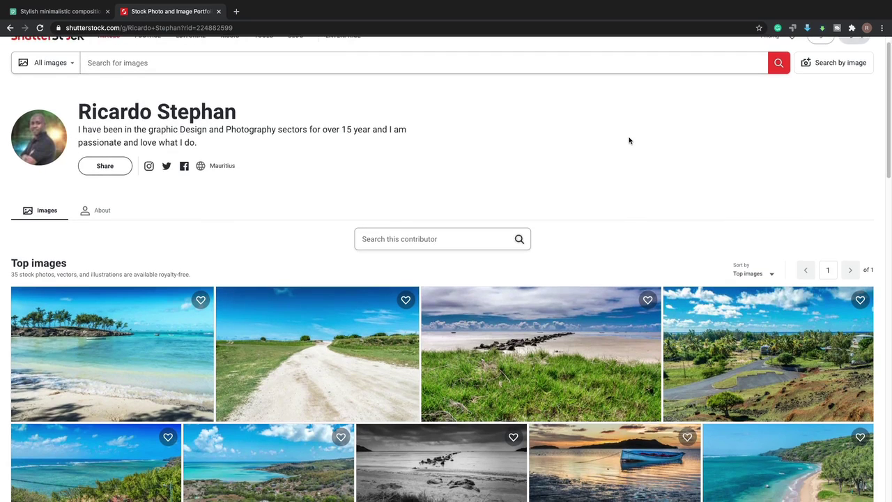
{"action": "scroll", "coordinate": [628, 140], "scroll_direction": "up", "scroll_amount": 2}
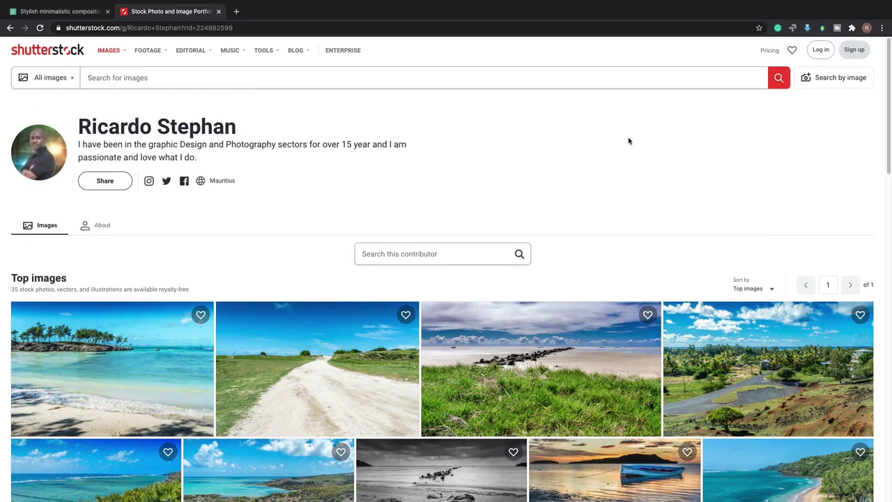
{"action": "scroll", "coordinate": [628, 140], "scroll_direction": "down", "scroll_amount": 5}
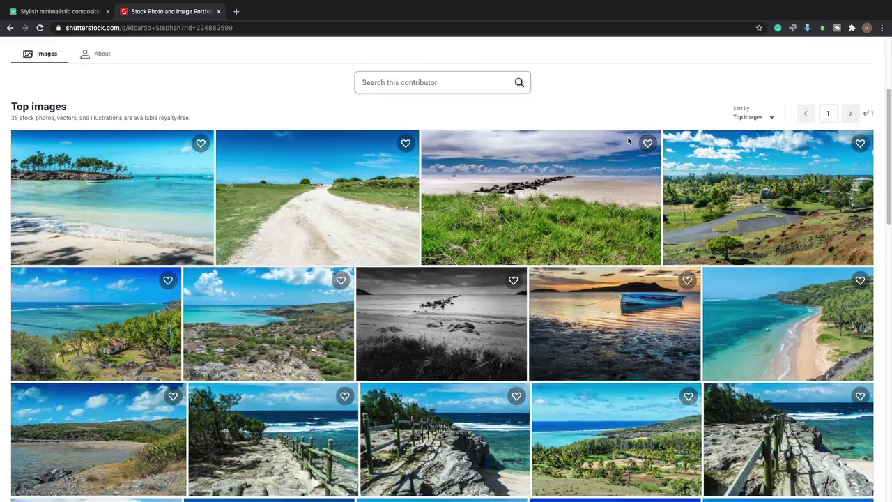
{"action": "scroll", "coordinate": [629, 140], "scroll_direction": "down", "scroll_amount": 5}
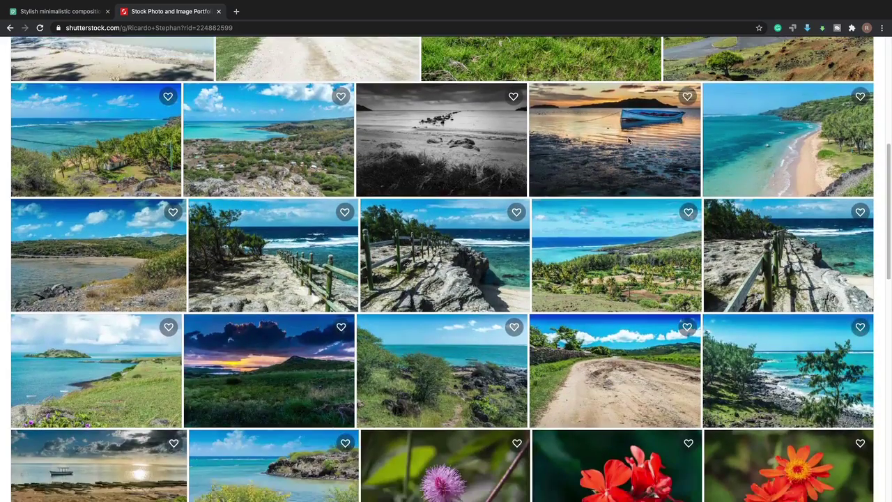
{"action": "scroll", "coordinate": [628, 141], "scroll_direction": "down", "scroll_amount": 1}
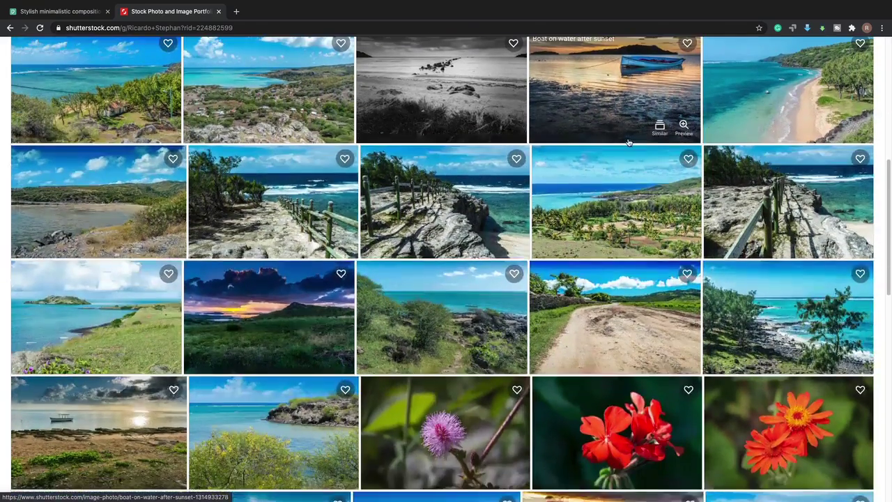
{"action": "scroll", "coordinate": [629, 142], "scroll_direction": "down", "scroll_amount": 3}
{"action": "scroll", "coordinate": [628, 142], "scroll_direction": "down", "scroll_amount": 1}
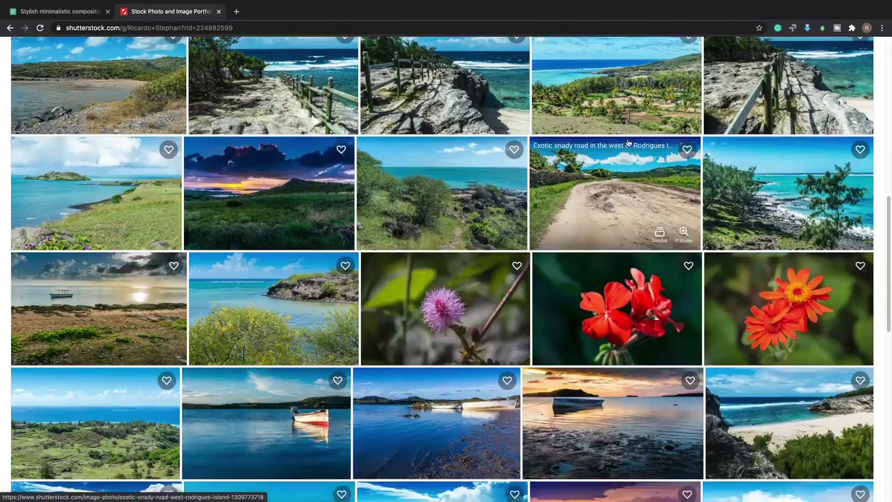
{"action": "scroll", "coordinate": [629, 141], "scroll_direction": "up", "scroll_amount": 5}
{"action": "scroll", "coordinate": [628, 143], "scroll_direction": "up", "scroll_amount": 1}
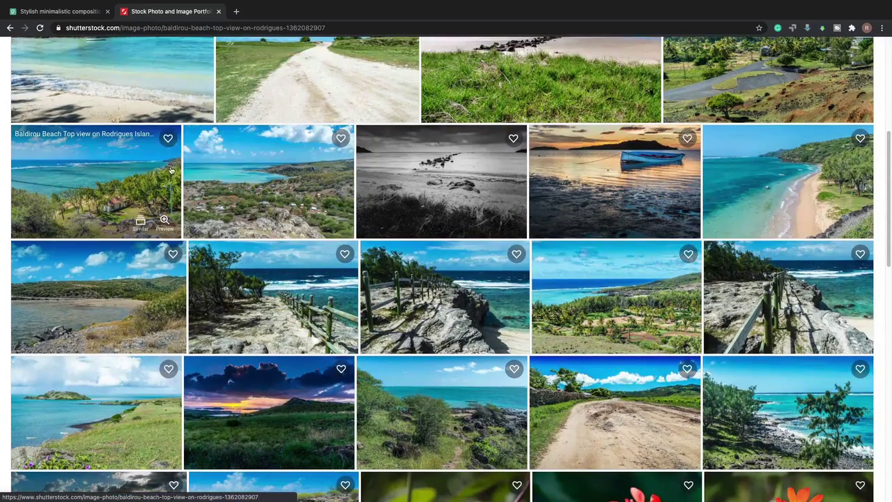
{"action": "left_click", "coordinate": [397, 176]}
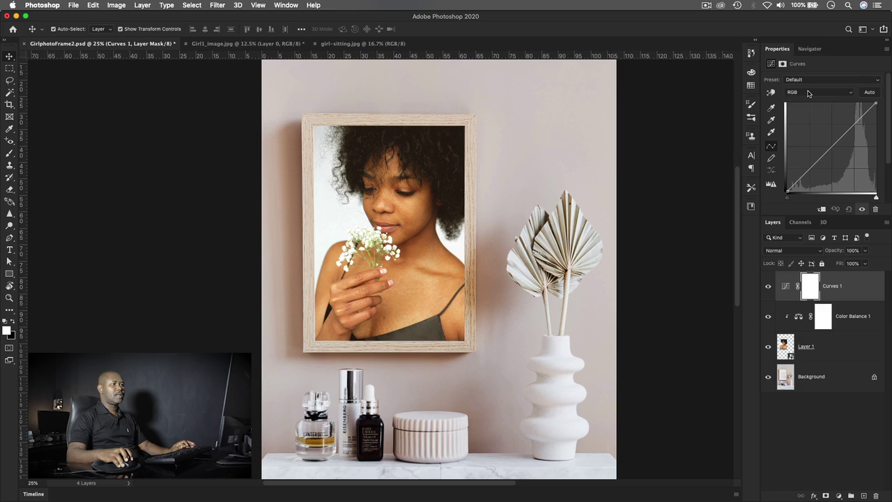
Step: Back in Photoshop, raise the midtones of the Curves adjustment slightly in the Red channel and more strongly in the Blue channel
{"action": "left_click", "coordinate": [807, 92]}
{"action": "left_click", "coordinate": [806, 98]}
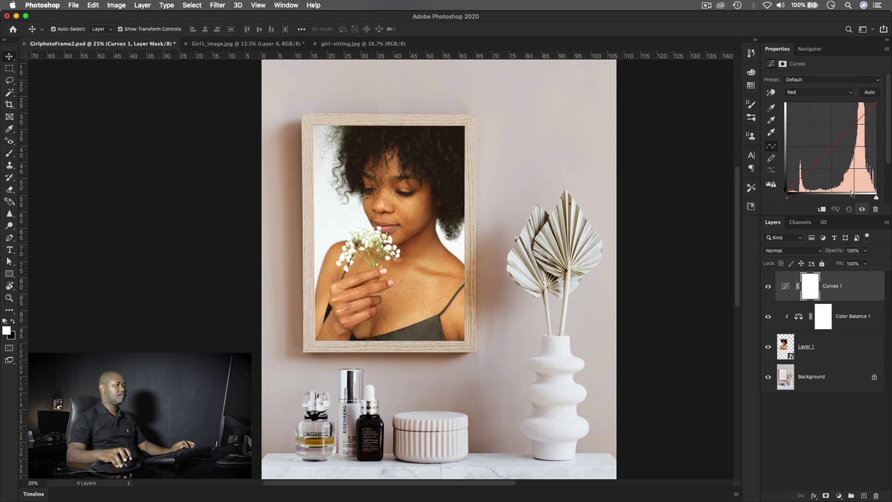
{"action": "left_click", "coordinate": [832, 145]}
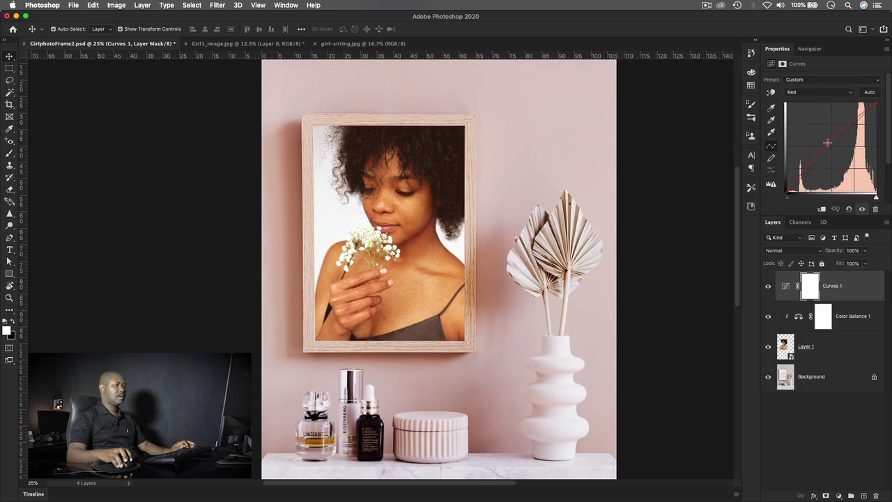
{"action": "left_click", "coordinate": [809, 92]}
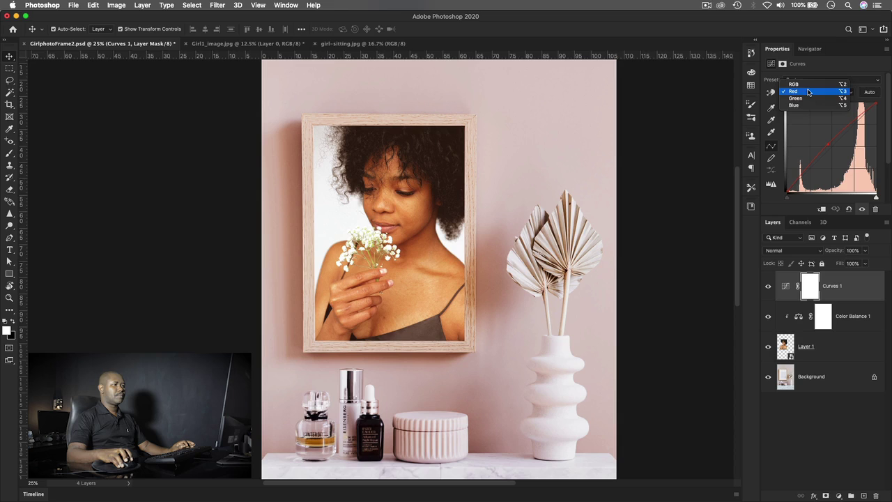
{"action": "left_click", "coordinate": [806, 106]}
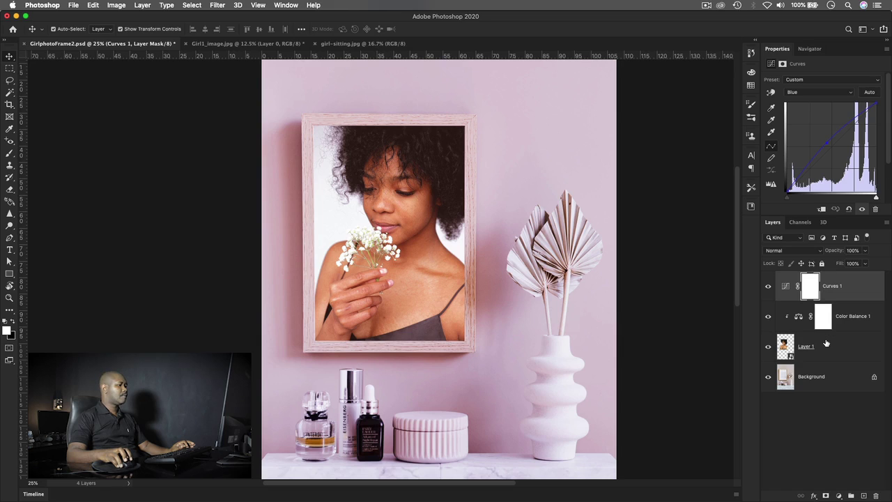
Step: Adjust the portrait's Color Balance midtones to Cyan-Red -5, Magenta-Green -16 and Yellow-Blue -28
{"action": "left_click", "coordinate": [863, 318]}
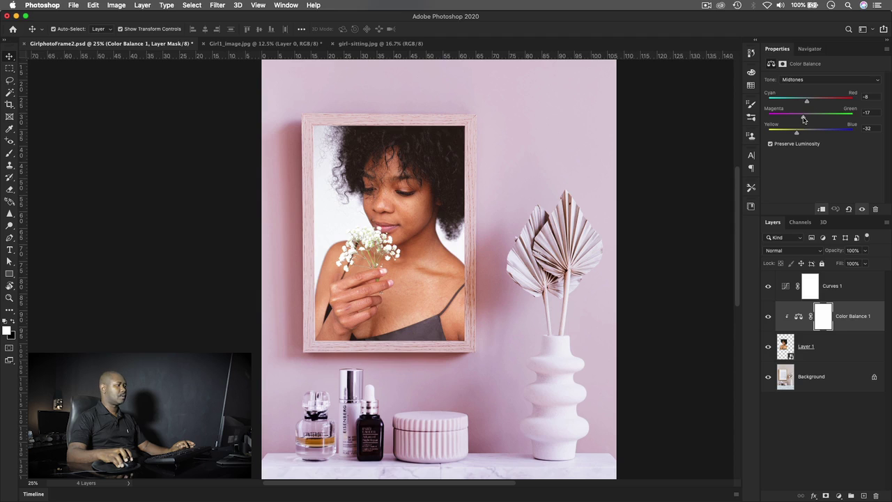
{"action": "left_click_drag", "start_coordinate": [802, 120], "coordinate": [807, 120]}
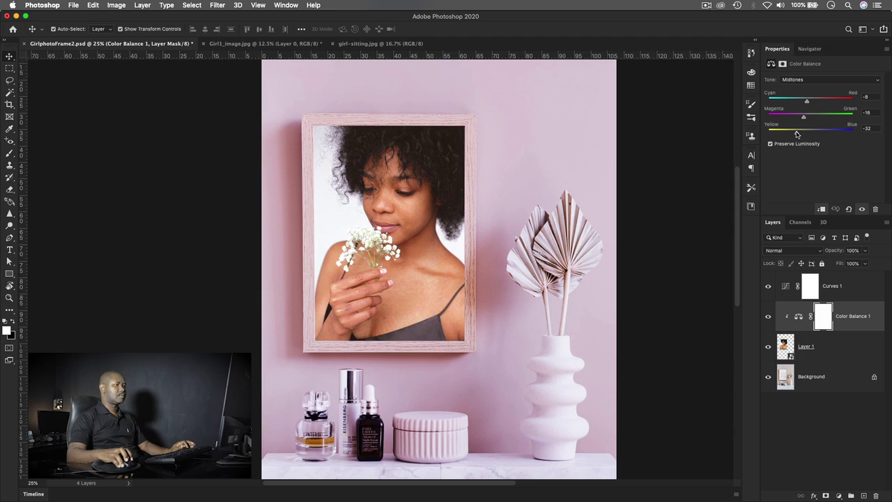
{"action": "left_click_drag", "start_coordinate": [797, 134], "coordinate": [800, 134]}
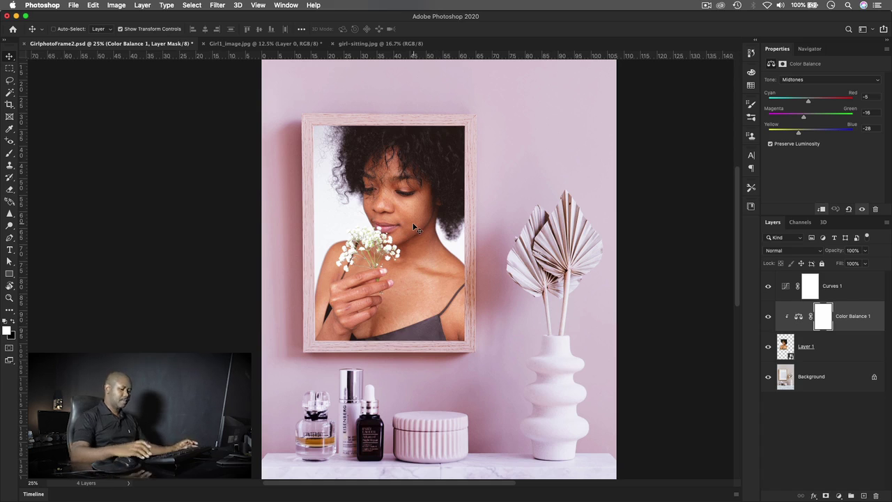
Step: Group the portrait layer together with its Color Balance and Curves adjustment layers
{"action": "key", "text": "super+plus"}
{"action": "left_click_drag", "start_coordinate": [416, 227], "coordinate": [422, 246]}
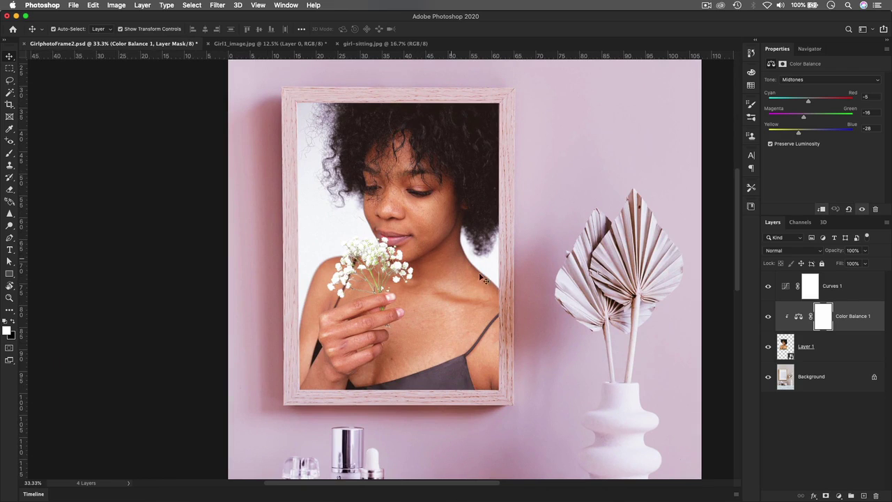
{"action": "left_click", "coordinate": [827, 343]}
{"action": "left_click", "coordinate": [827, 287], "text": "shift"}
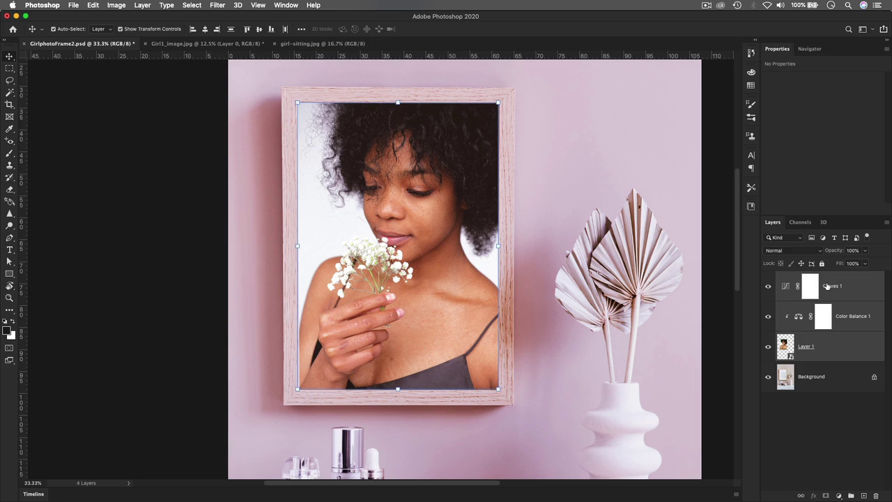
{"action": "key", "text": "super+g"}
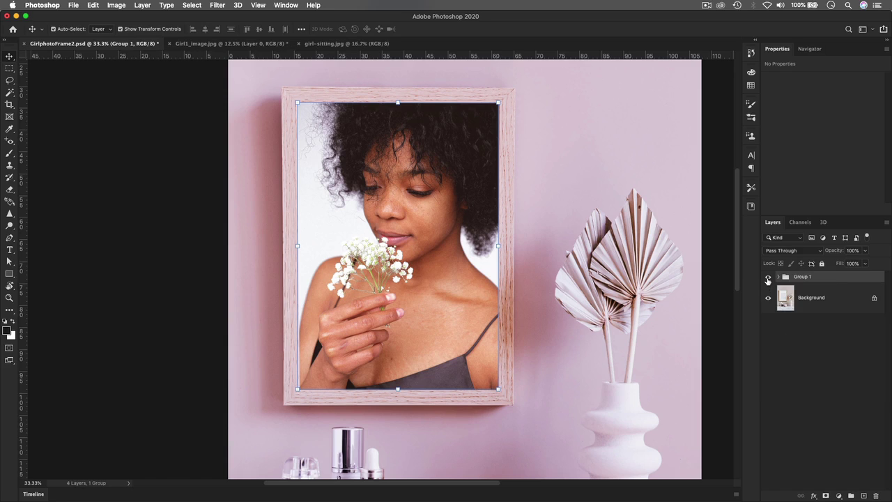
Step: Hide the new group to view the original empty frame photo, with no layer selected
{"action": "left_click", "coordinate": [768, 278]}
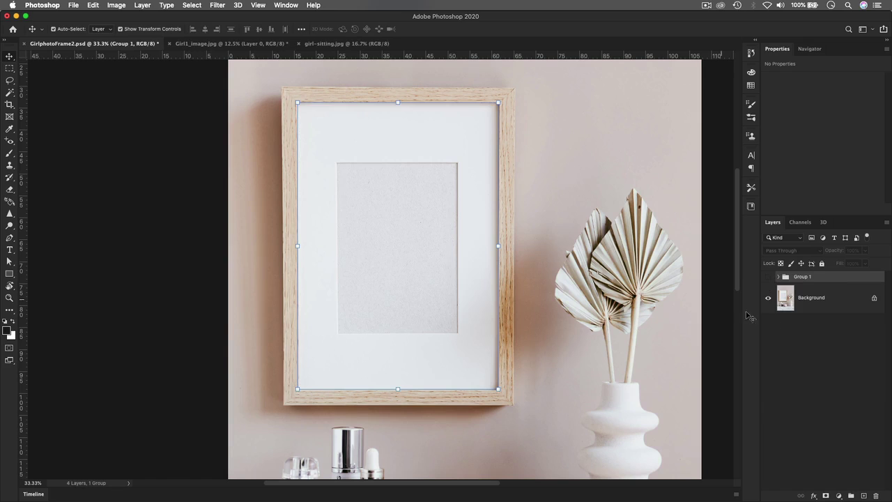
{"action": "left_click", "coordinate": [814, 332]}
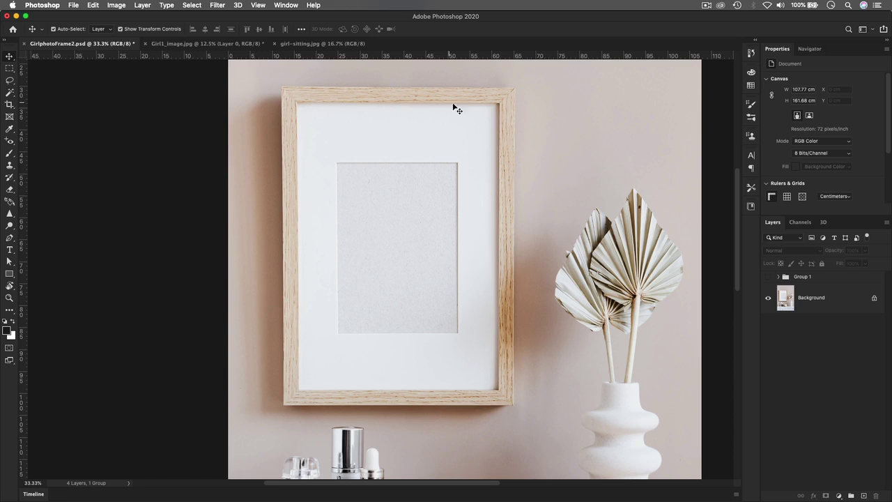
Step: Show the hidden group again, expand it and select the portrait smart object layer inside
{"action": "left_click", "coordinate": [768, 277]}
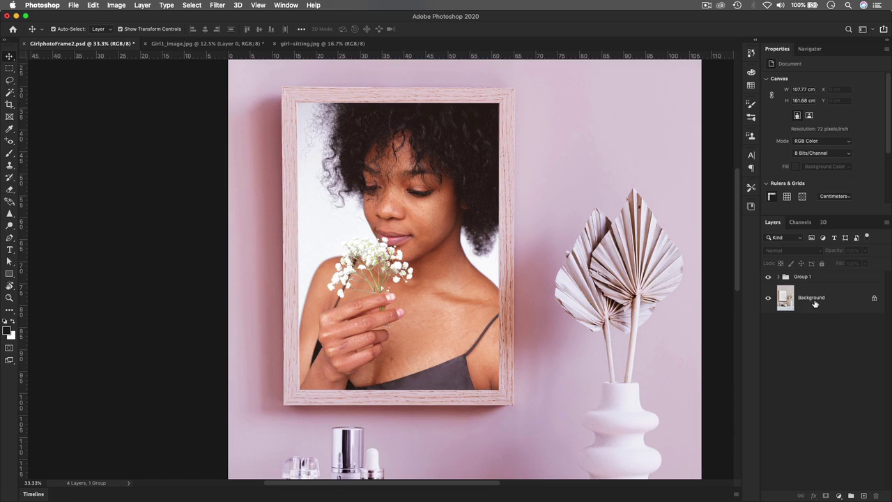
{"action": "left_click", "coordinate": [784, 282]}
{"action": "left_click", "coordinate": [778, 277]}
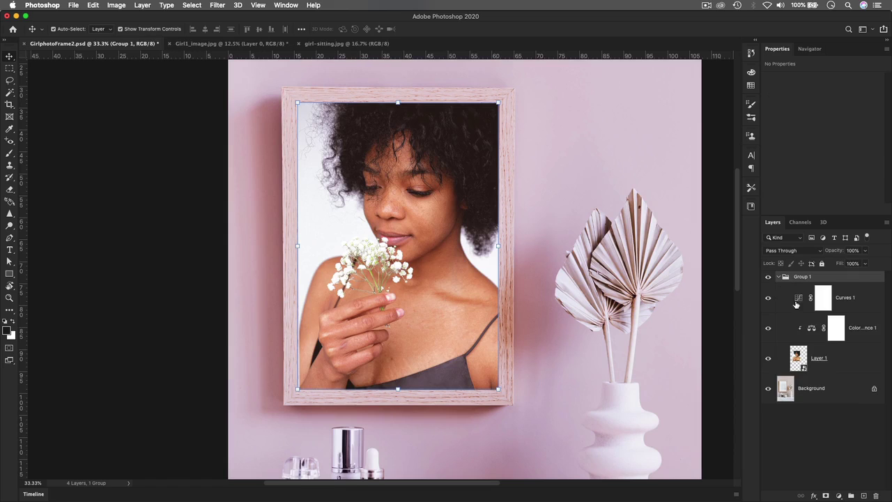
{"action": "left_click", "coordinate": [823, 370]}
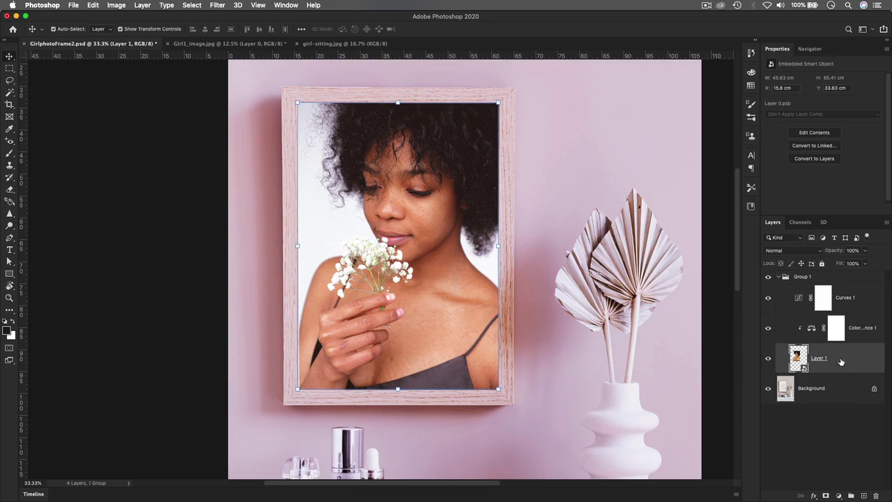
Step: Add a layer style to the portrait with Inner Shadow enabled and Drop Shadow turned off, and show the Inner Shadow settings
{"action": "left_click", "coordinate": [815, 496]}
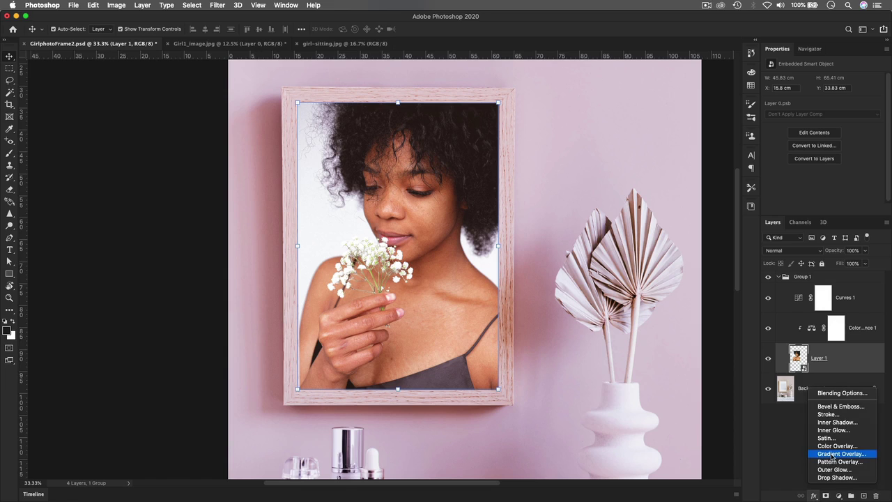
{"action": "left_click", "coordinate": [835, 478]}
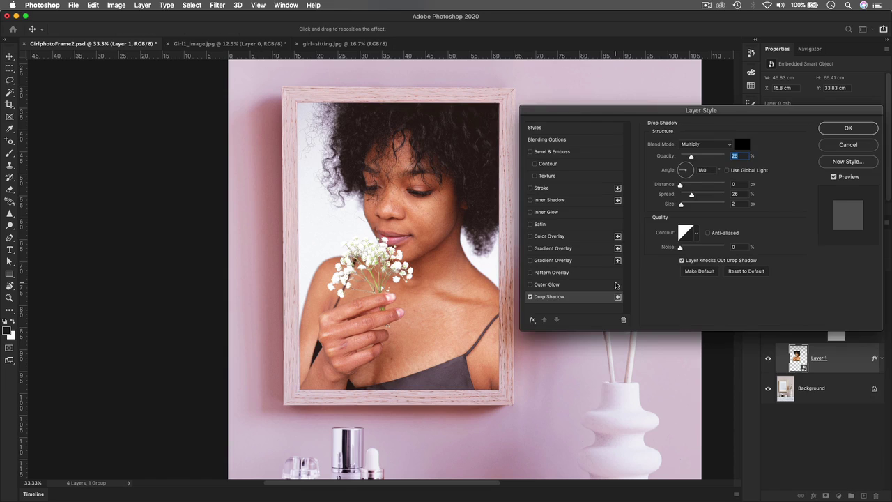
{"action": "left_click_drag", "start_coordinate": [596, 113], "coordinate": [612, 113]}
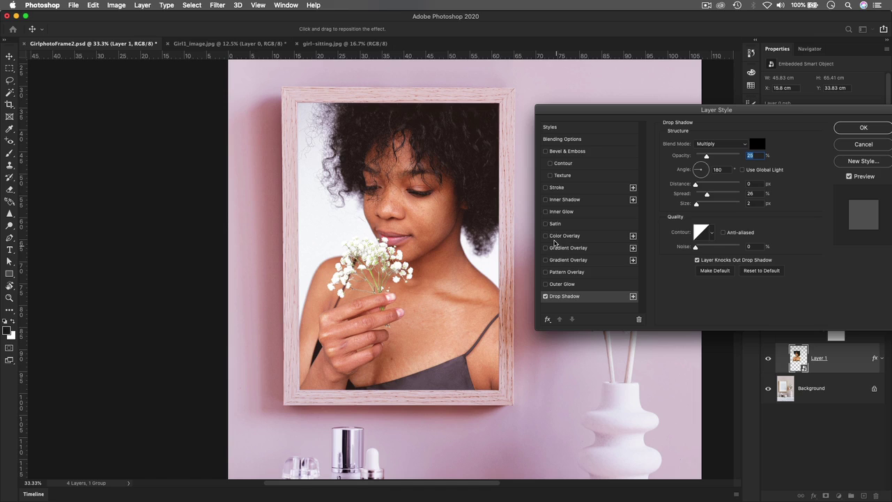
{"action": "left_click", "coordinate": [545, 200]}
{"action": "left_click", "coordinate": [547, 297]}
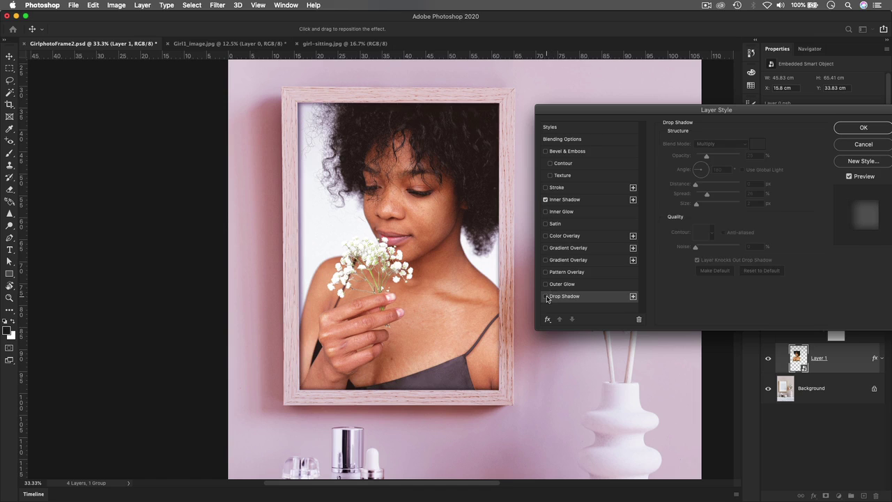
{"action": "left_click_drag", "start_coordinate": [581, 110], "coordinate": [597, 150]}
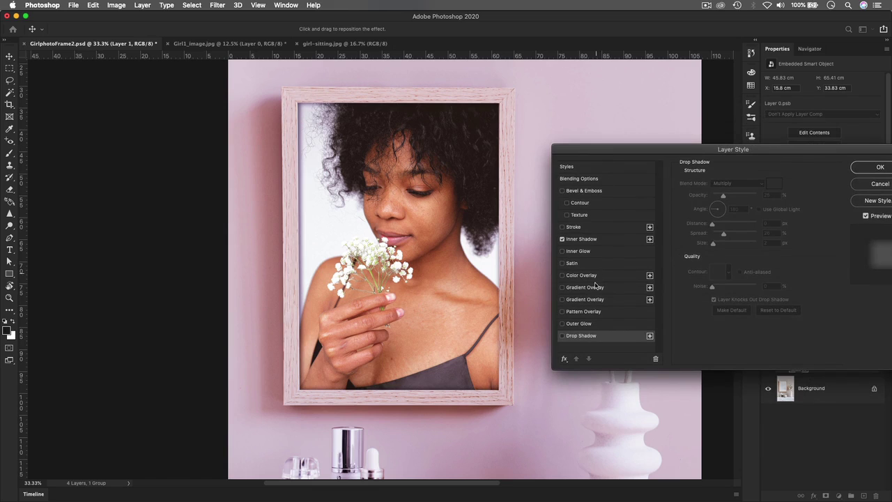
{"action": "left_click", "coordinate": [589, 242]}
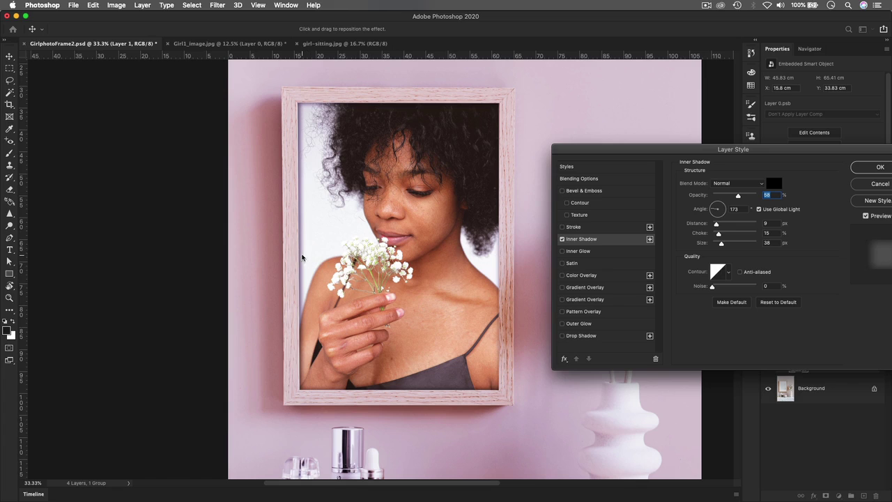
Step: Reposition the portrait's inner shadow to an angle of 32°, lower its opacity to 42%, fine-tune its distance and apply the style
{"action": "left_click_drag", "start_coordinate": [301, 258], "coordinate": [299, 257]}
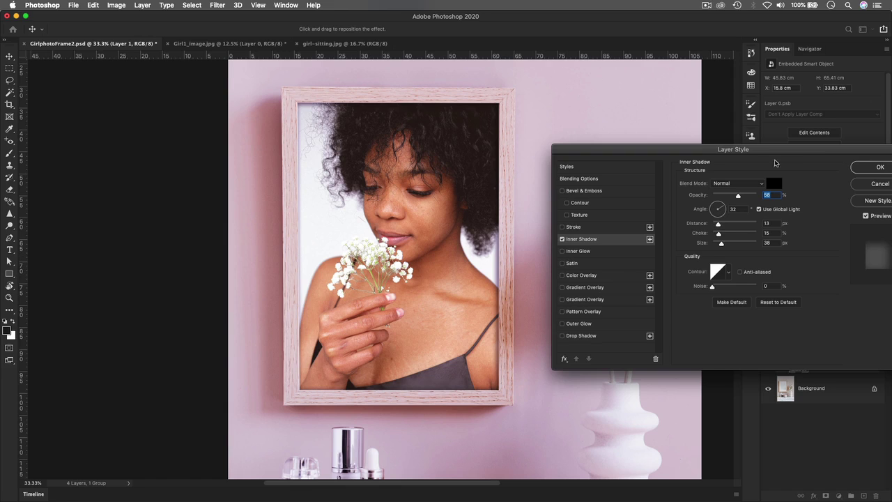
{"action": "left_click_drag", "start_coordinate": [764, 148], "coordinate": [730, 118]}
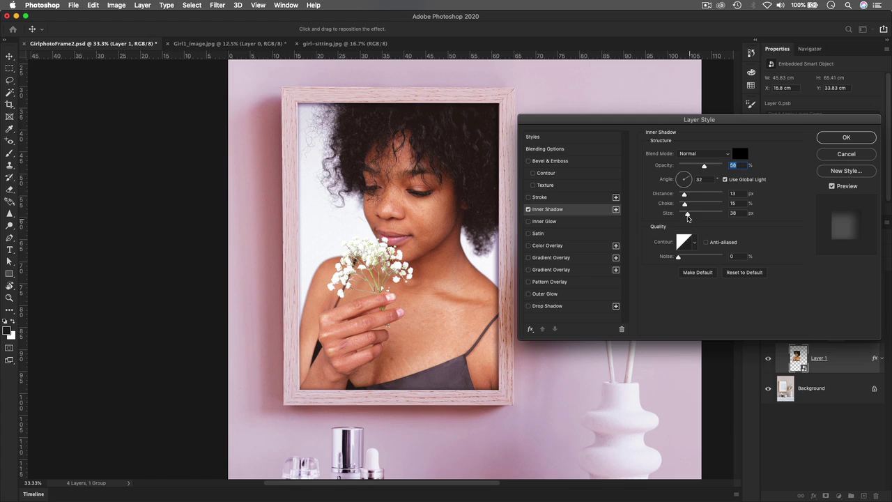
{"action": "left_click_drag", "start_coordinate": [704, 166], "coordinate": [697, 169]}
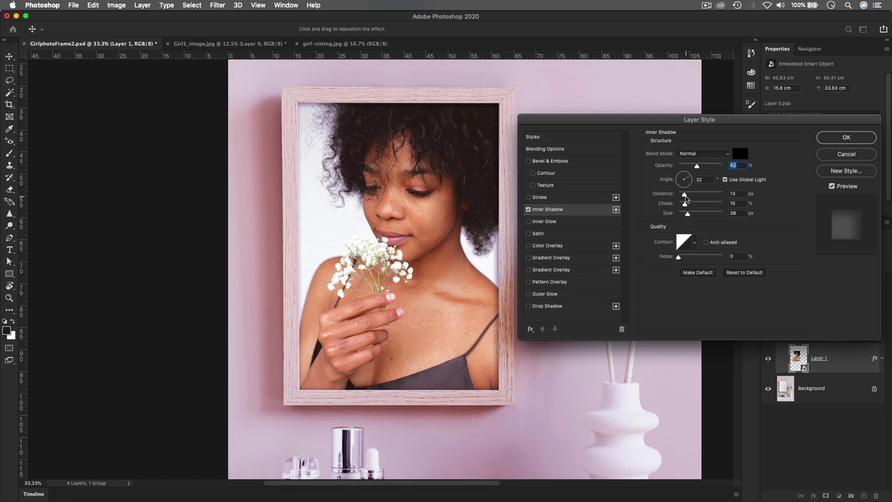
{"action": "left_click_drag", "start_coordinate": [686, 195], "coordinate": [684, 197]}
{"action": "left_click", "coordinate": [846, 138]}
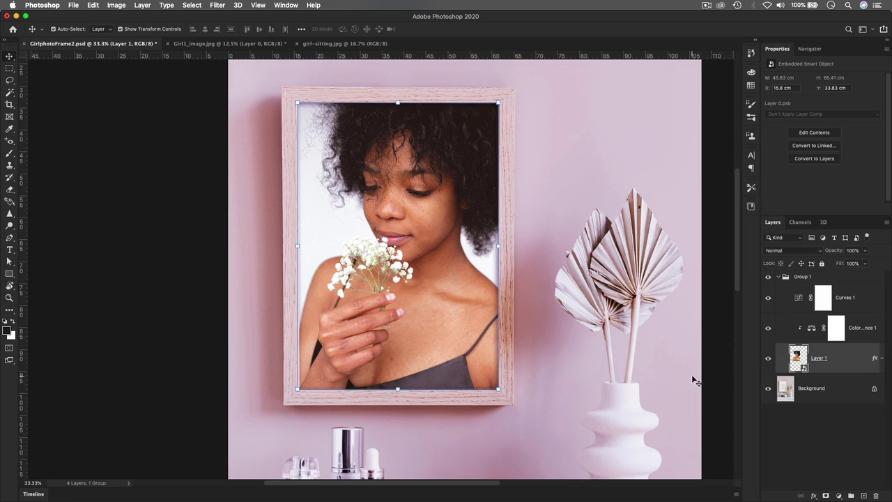
Step: Inspect the portrait's inner shadow up close and in the whole mockup, with no layer selected
{"action": "key", "text": "super+equal"}
{"action": "key", "text": "super+equal"}
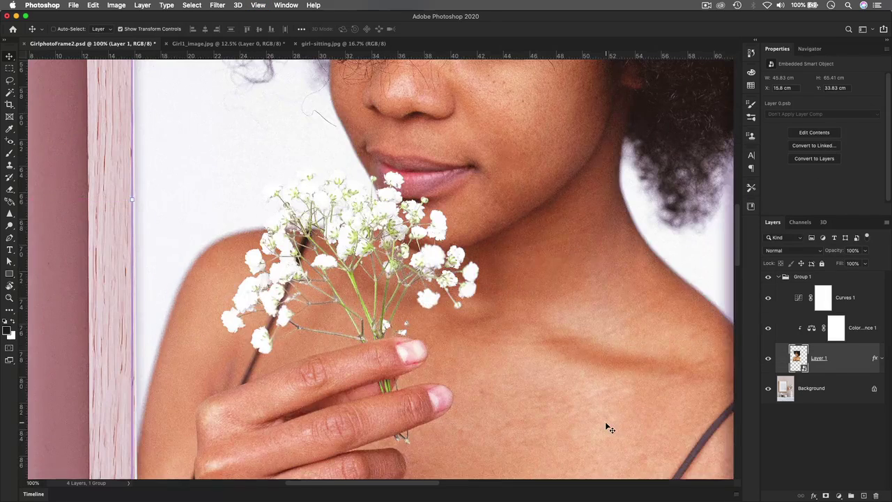
{"action": "key", "text": "super+0"}
{"action": "left_click", "coordinate": [641, 353]}
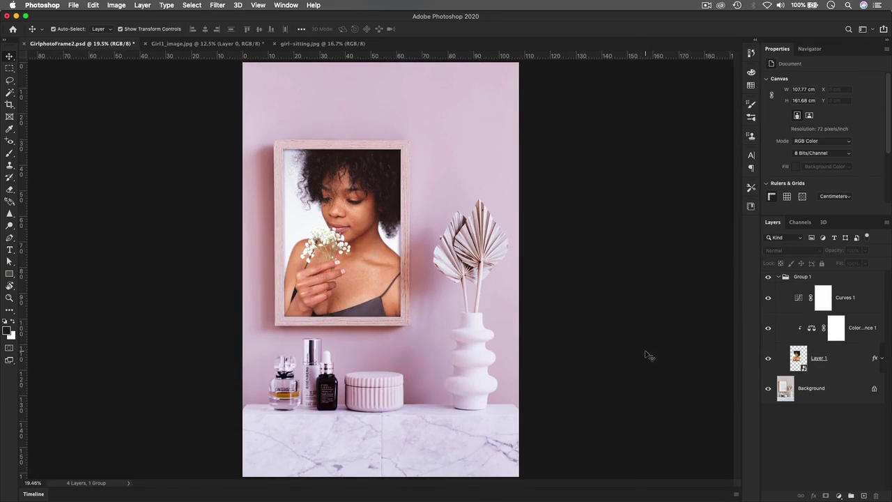
{"action": "key", "text": "super+equal"}
{"action": "key", "text": "super+equal"}
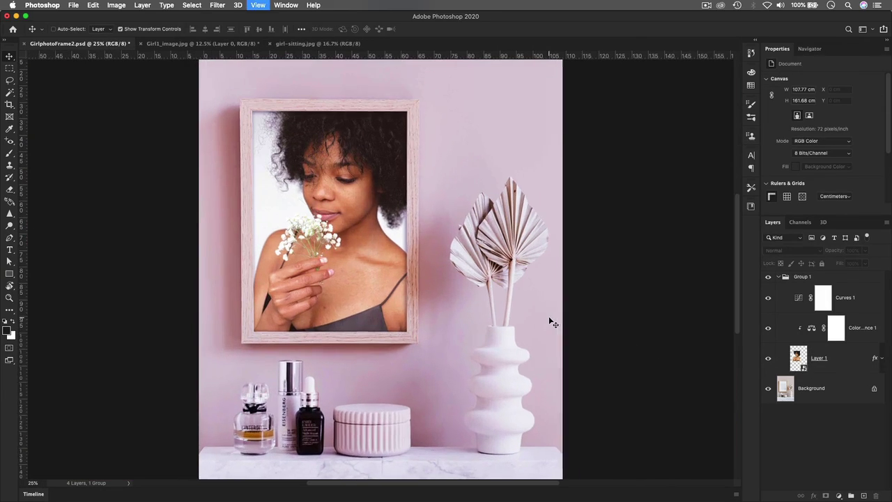
Step: Apply a Gaussian Blur smart filter to the portrait layer with a radius slightly below 2.5 pixels
{"action": "left_click", "coordinate": [837, 367]}
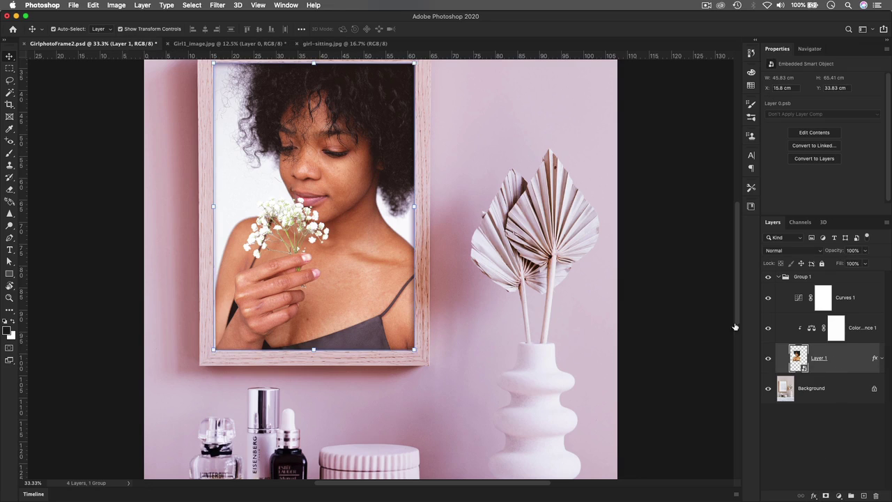
{"action": "left_click", "coordinate": [217, 5]}
{"action": "mouse_move", "coordinate": [258, 117]}
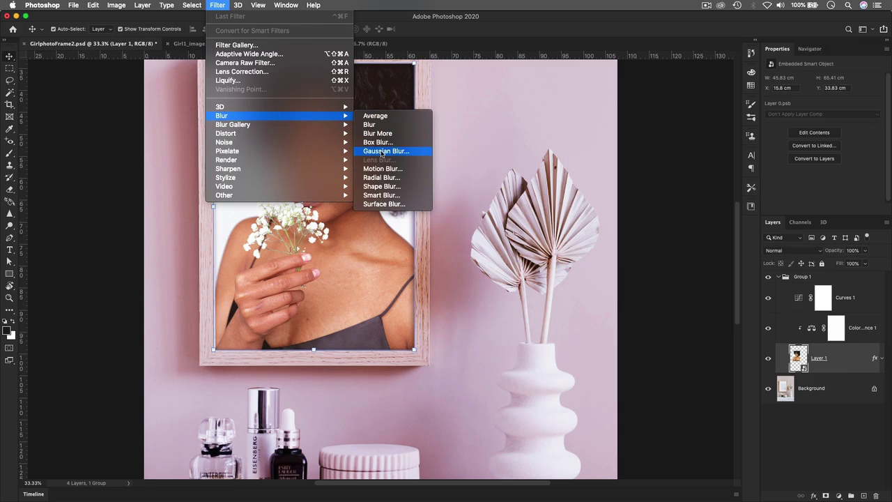
{"action": "left_click", "coordinate": [372, 151]}
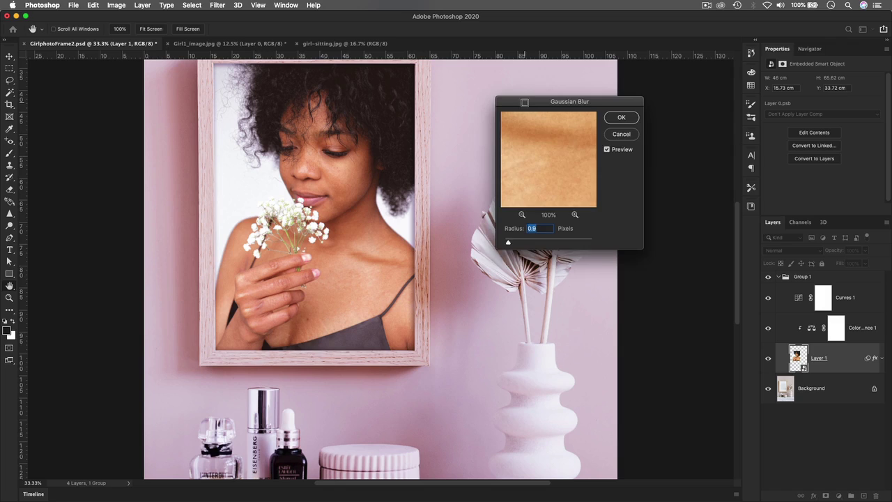
{"action": "left_click_drag", "start_coordinate": [525, 102], "coordinate": [593, 101]}
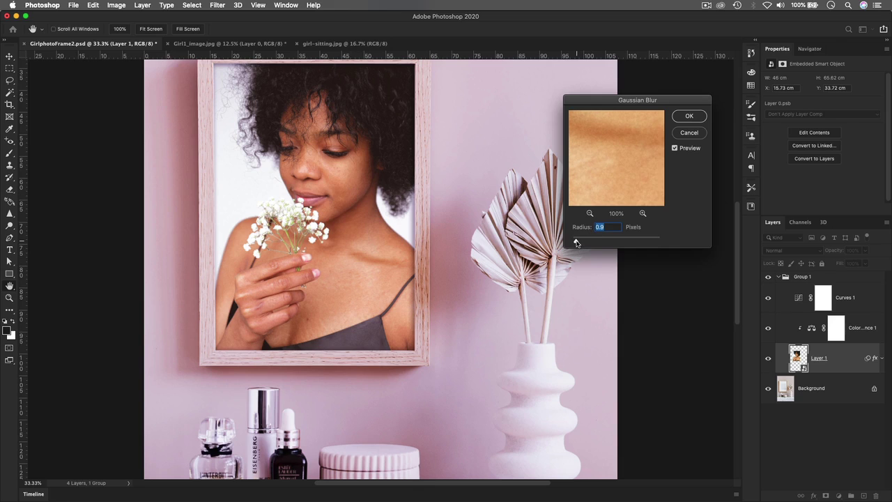
{"action": "left_click_drag", "start_coordinate": [577, 242], "coordinate": [584, 242]}
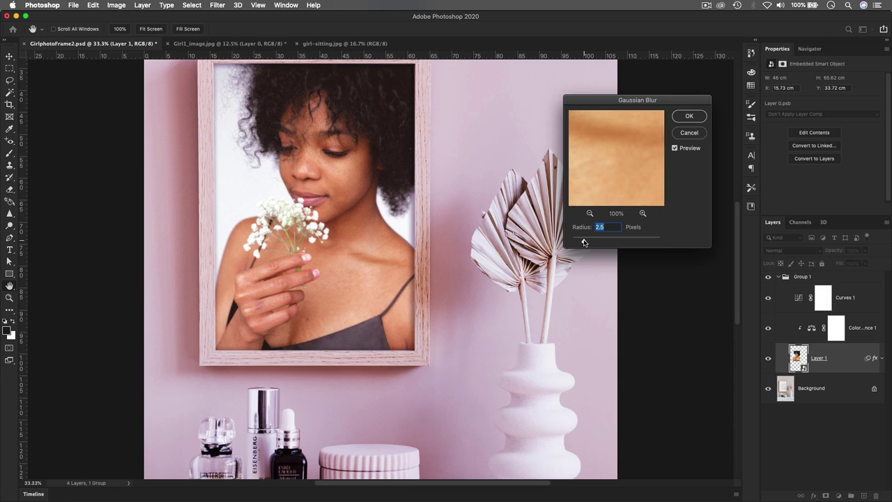
{"action": "left_click_drag", "start_coordinate": [582, 242], "coordinate": [580, 242]}
{"action": "left_click", "coordinate": [692, 117]}
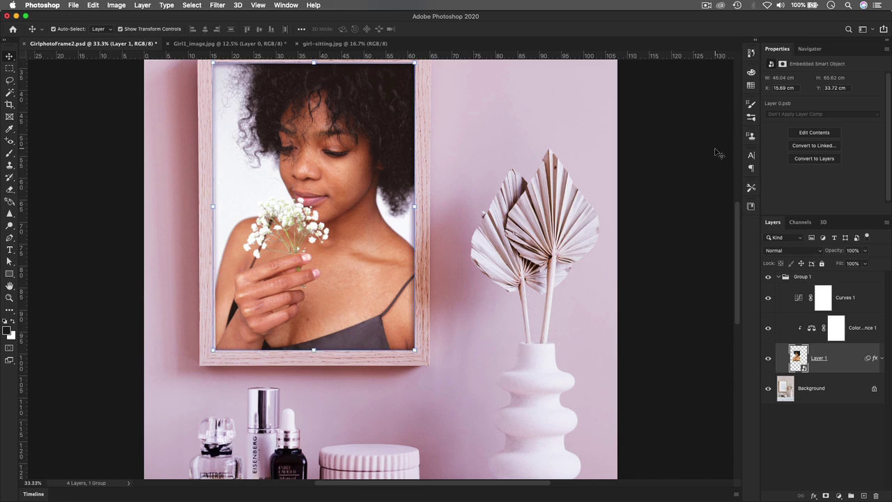
Step: Compare the full mockup before and after by toggling the collapsed group's visibility, leaving the group shown
{"action": "left_click", "coordinate": [693, 263]}
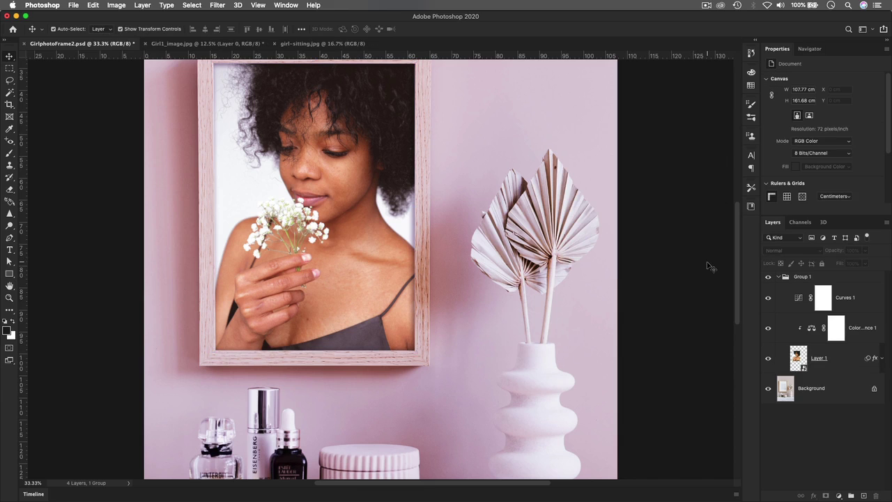
{"action": "key", "text": "super+0"}
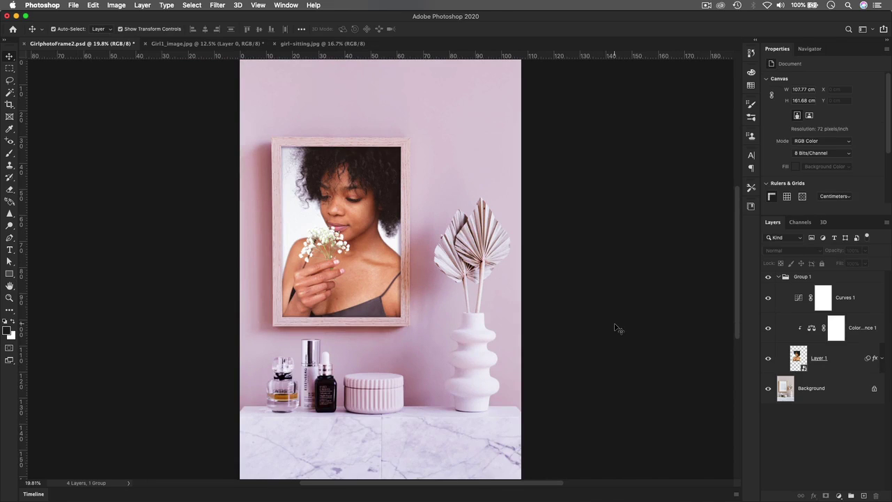
{"action": "left_click", "coordinate": [778, 277]}
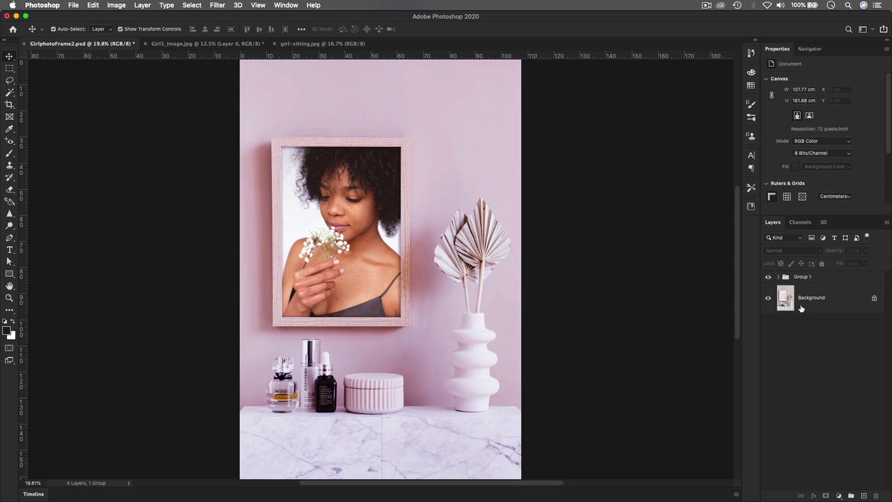
{"action": "left_click", "coordinate": [768, 277]}
{"action": "left_click", "coordinate": [768, 277]}
{"action": "left_click", "coordinate": [768, 277]}
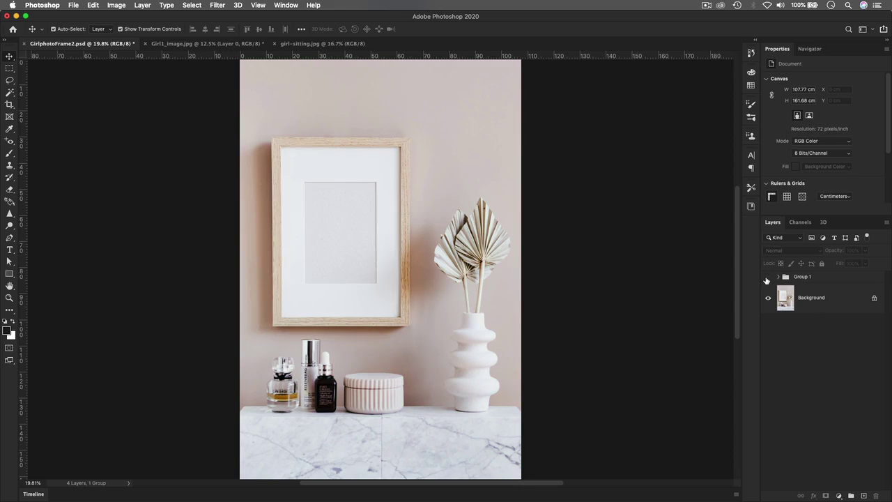
{"action": "left_click", "coordinate": [768, 276]}
{"action": "left_click", "coordinate": [768, 277]}
{"action": "left_click", "coordinate": [768, 276]}
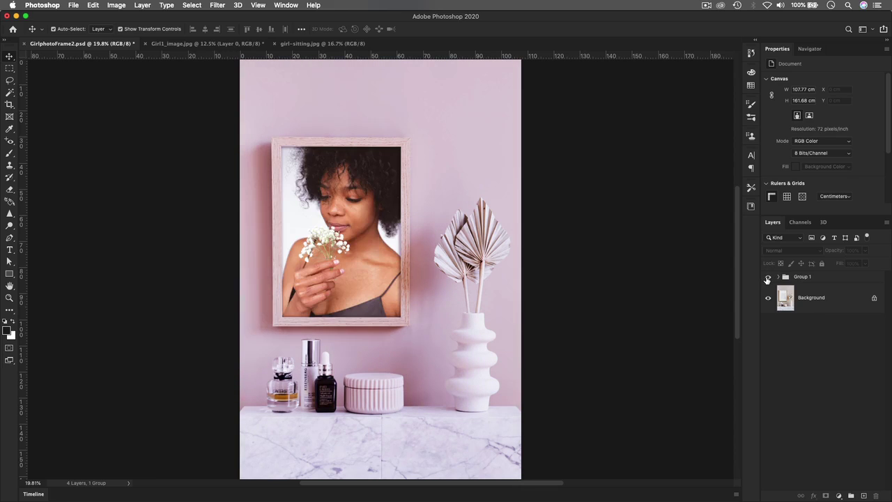
{"action": "left_click", "coordinate": [768, 277]}
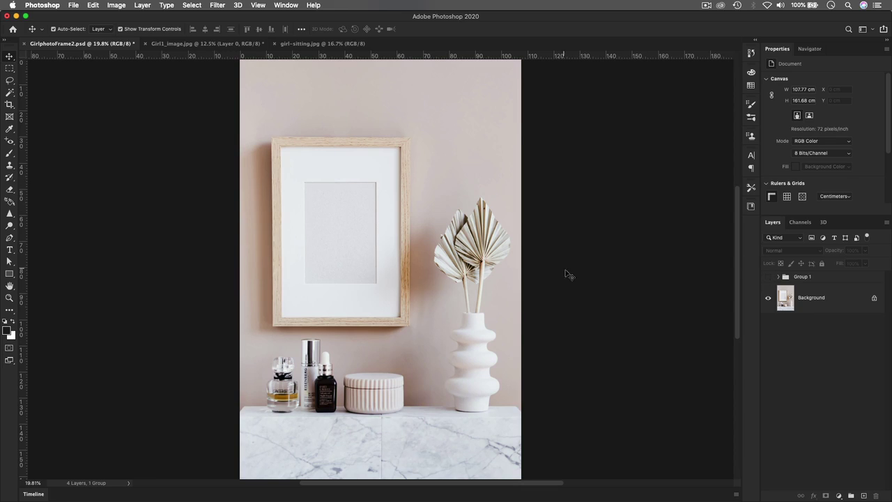
{"action": "left_click", "coordinate": [768, 276]}
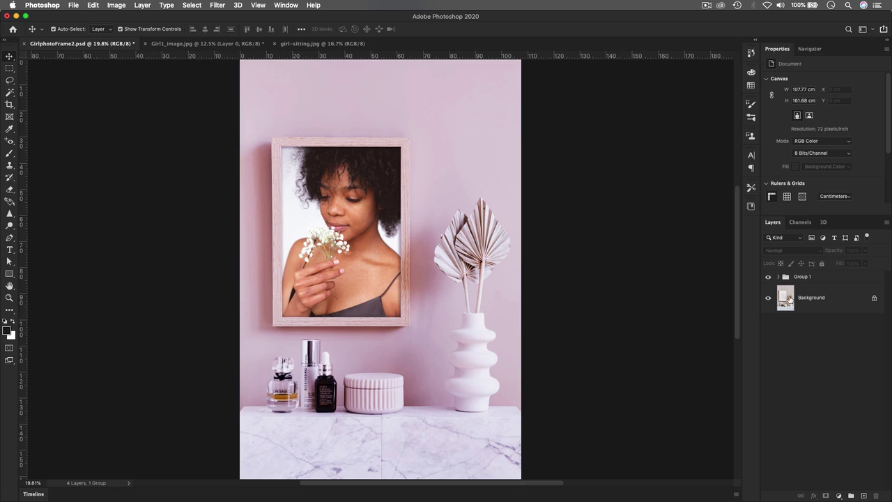
Step: Expand the group and open the contents of the portrait smart object for editing
{"action": "left_click", "coordinate": [778, 279]}
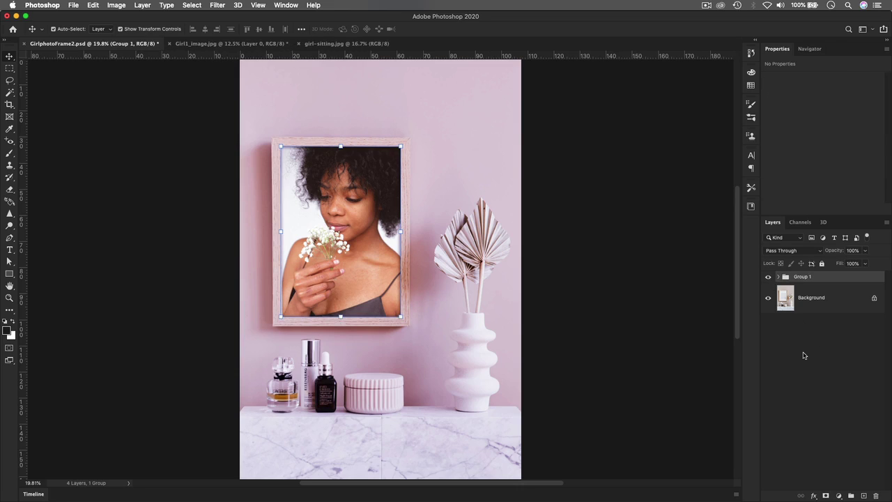
{"action": "left_click", "coordinate": [778, 280]}
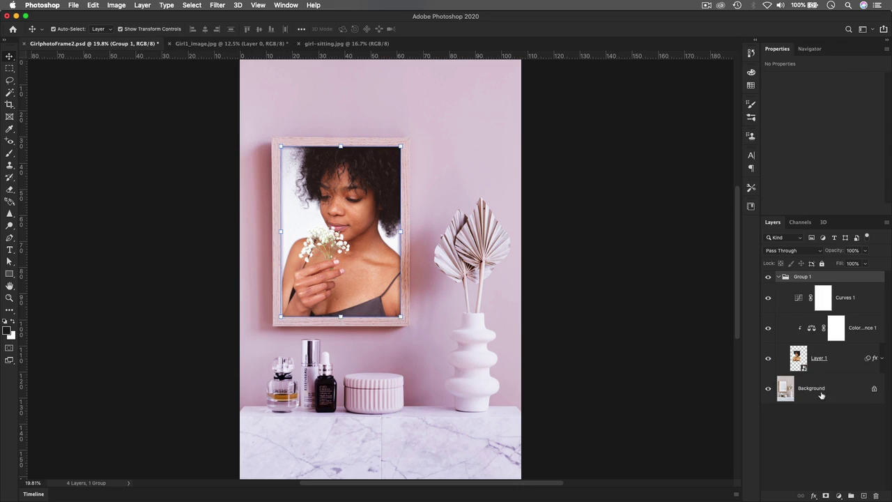
{"action": "double_click", "coordinate": [797, 357]}
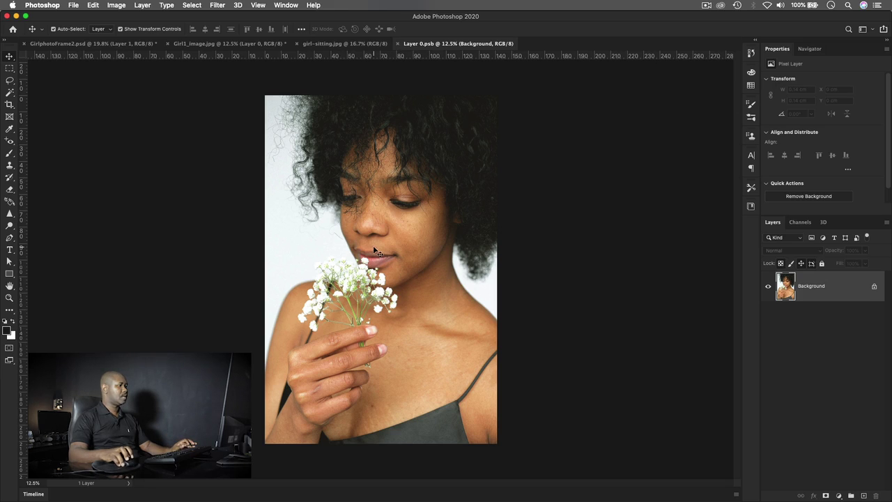
Step: Convert the background of girl-sitting.jpg to a smart object
{"action": "left_click", "coordinate": [98, 44]}
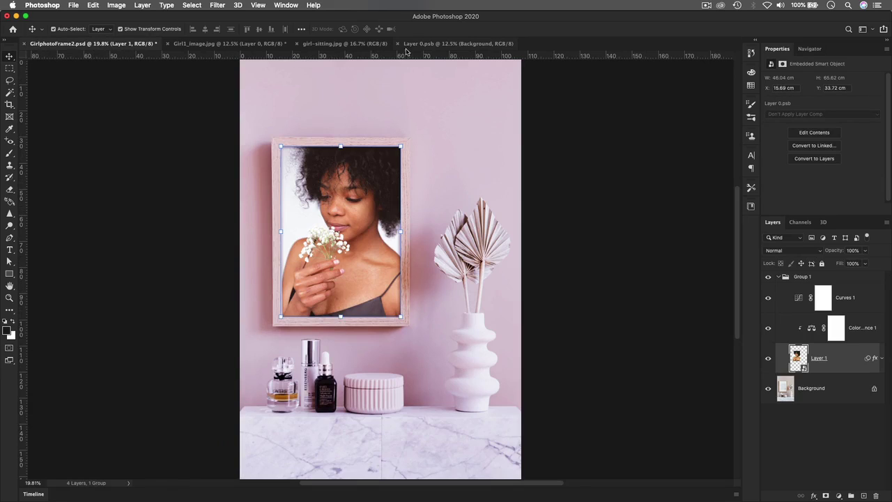
{"action": "left_click", "coordinate": [451, 44]}
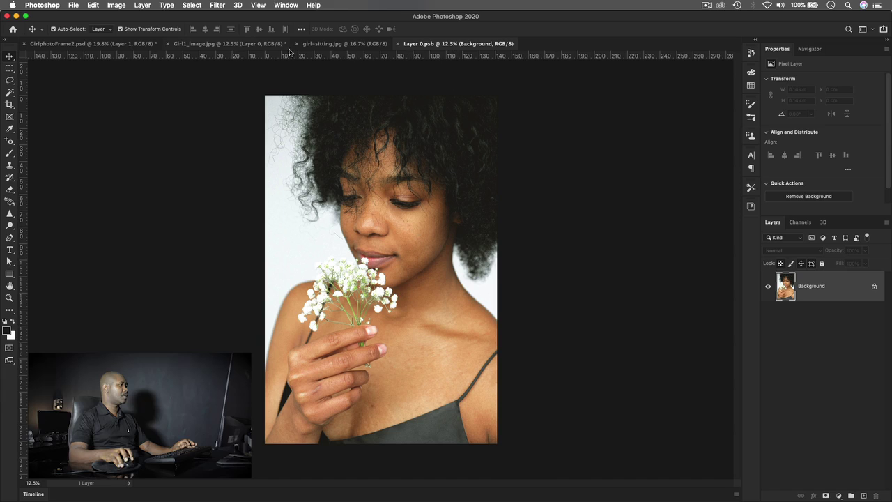
{"action": "left_click", "coordinate": [331, 44]}
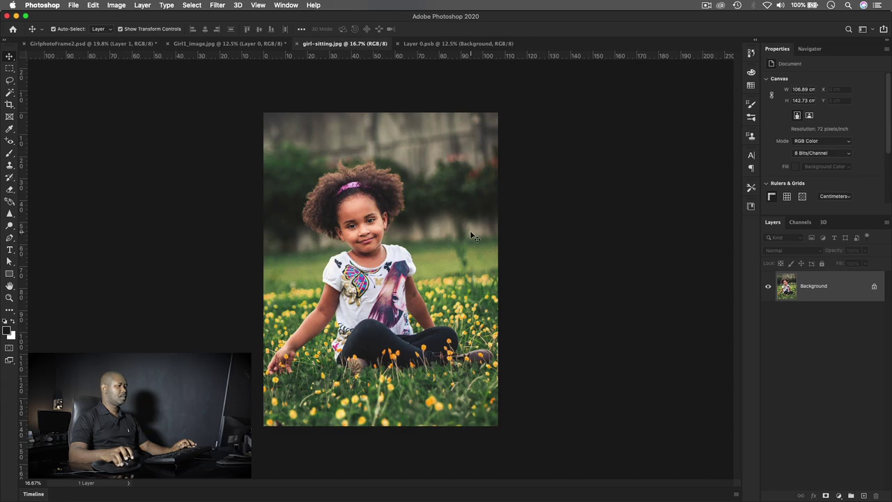
{"action": "right_click", "coordinate": [796, 286]}
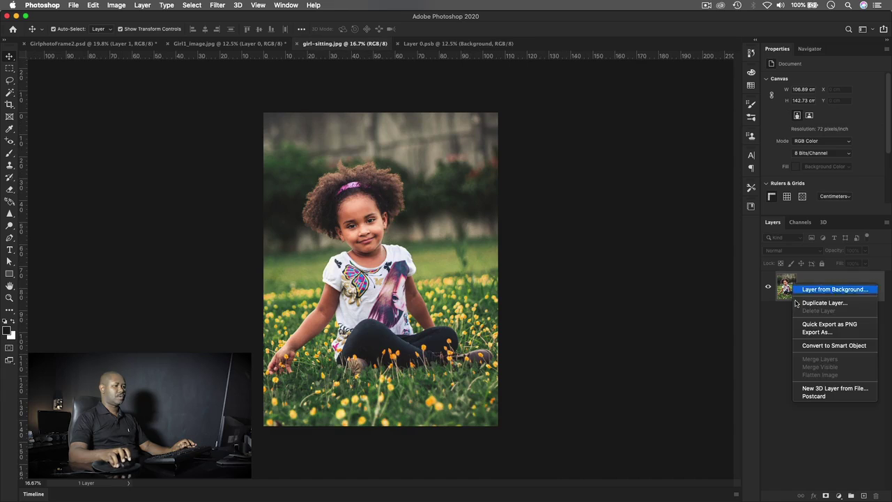
{"action": "left_click", "coordinate": [818, 347]}
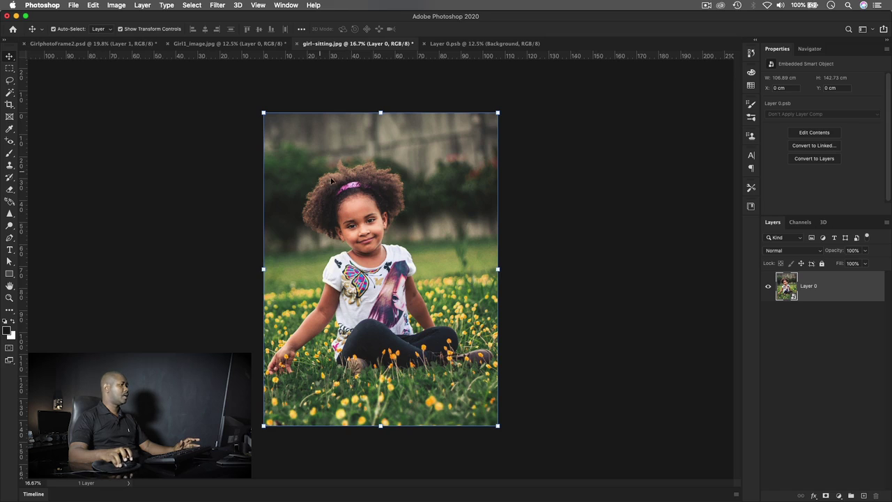
Step: Bring the sitting girl smart object into Layer 0.psb, aligned with the canvas's upper-left corner above the old portrait
{"action": "left_click", "coordinate": [96, 8]}
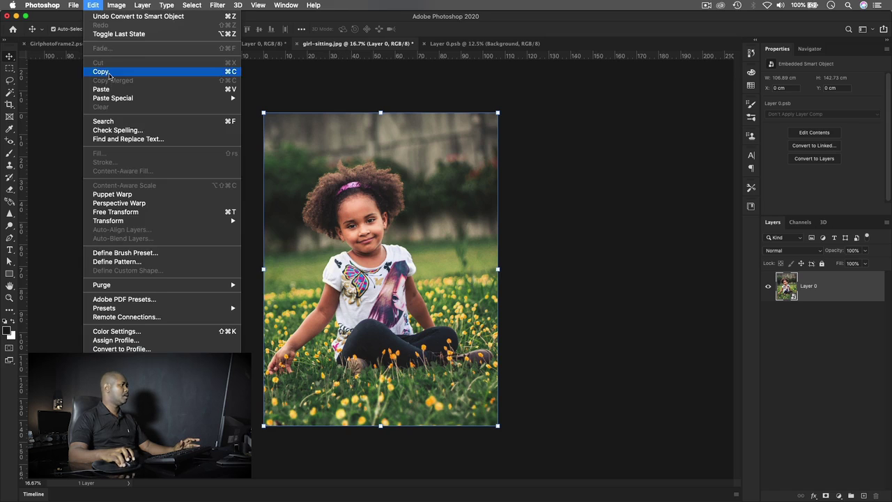
{"action": "left_click", "coordinate": [110, 72]}
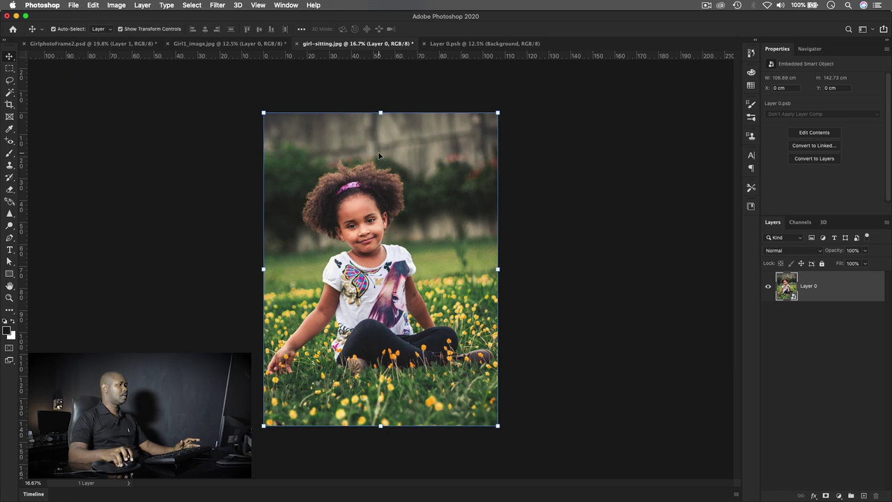
{"action": "left_click_drag", "start_coordinate": [379, 156], "coordinate": [434, 174]}
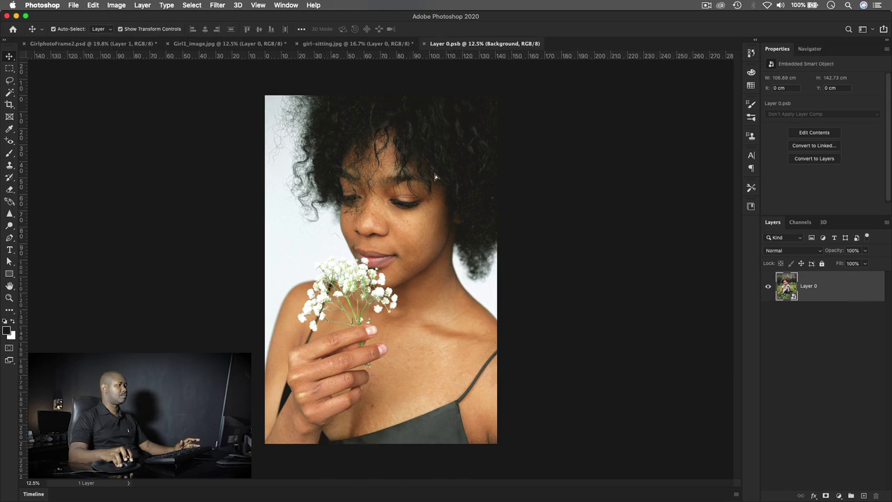
{"action": "left_click_drag", "start_coordinate": [411, 221], "coordinate": [411, 221]}
{"action": "left_click_drag", "start_coordinate": [410, 171], "coordinate": [350, 161]}
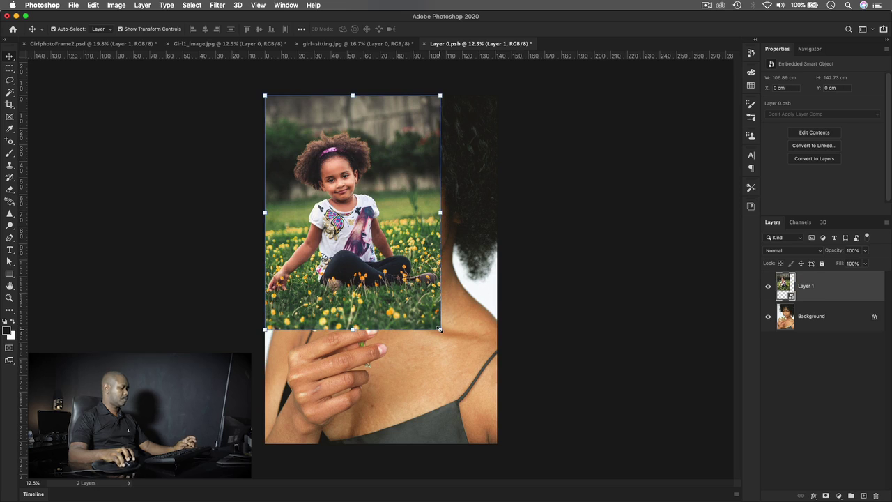
Step: Scale the sitting girl photo proportionally to about 148.56% to cover the whole canvas, and deselect it
{"action": "left_click_drag", "start_coordinate": [439, 329], "coordinate": [516, 449]}
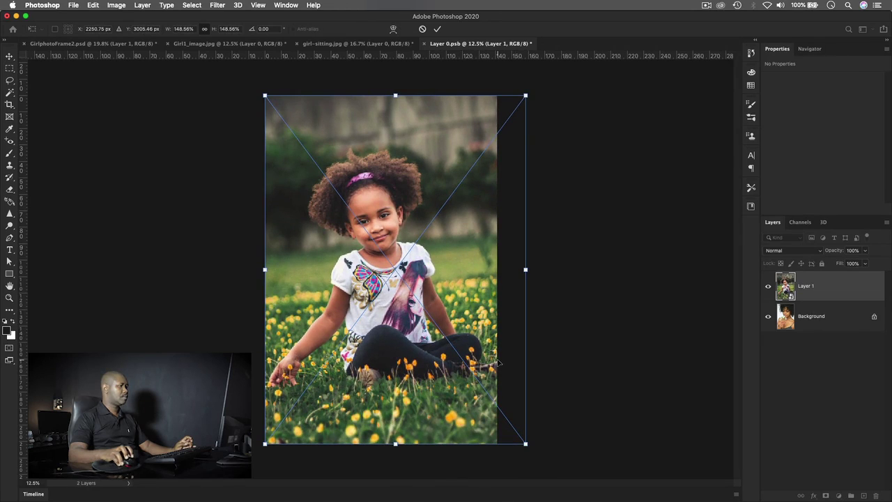
{"action": "left_click", "coordinate": [438, 30]}
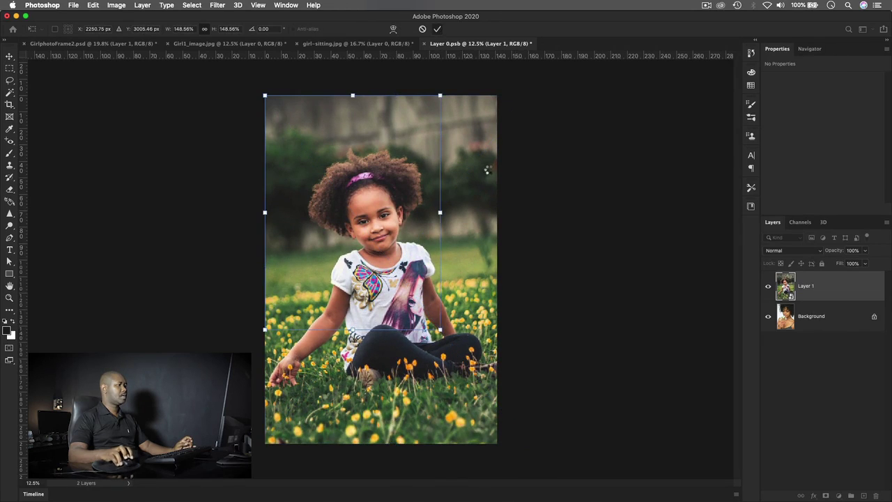
{"action": "left_click", "coordinate": [563, 205]}
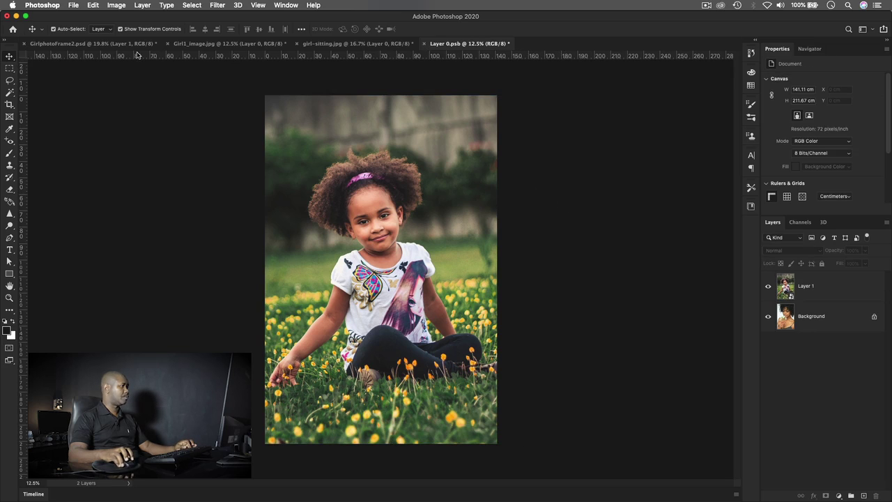
Step: Save Layer 0.psb to update the framed photo, and view GirlphotoFrame2.psd with no layer selected
{"action": "left_click", "coordinate": [77, 10]}
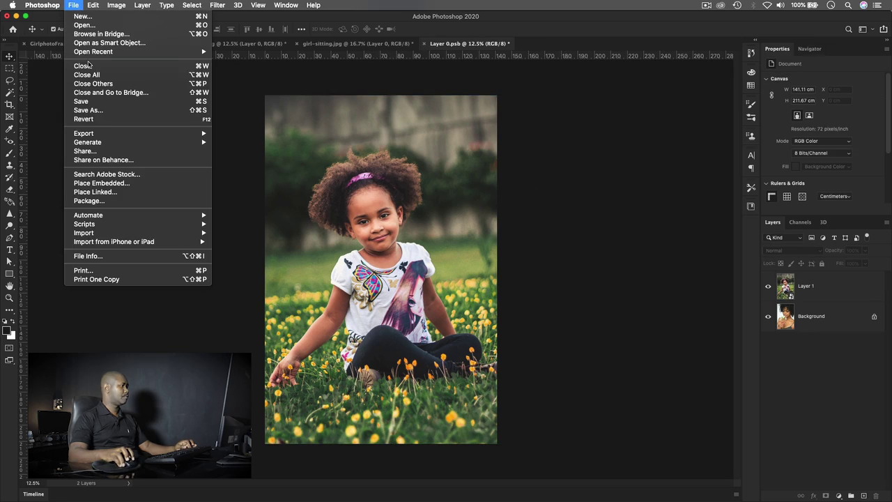
{"action": "left_click", "coordinate": [93, 105]}
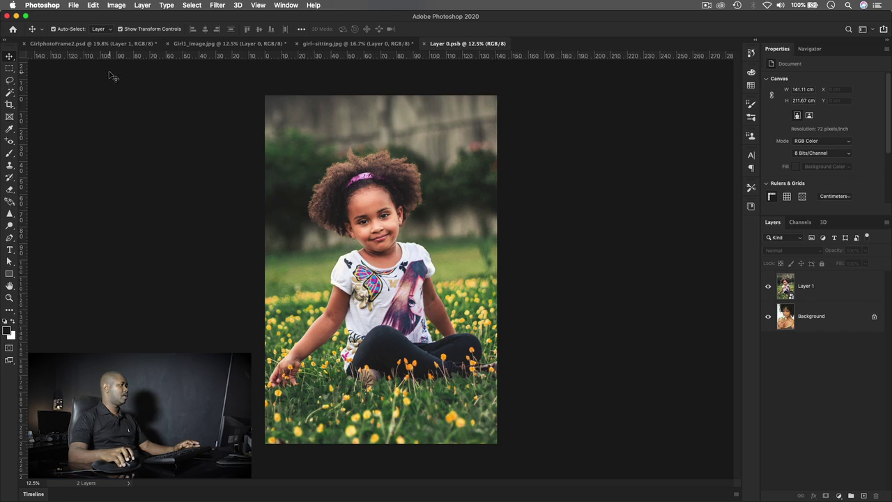
{"action": "left_click", "coordinate": [91, 45]}
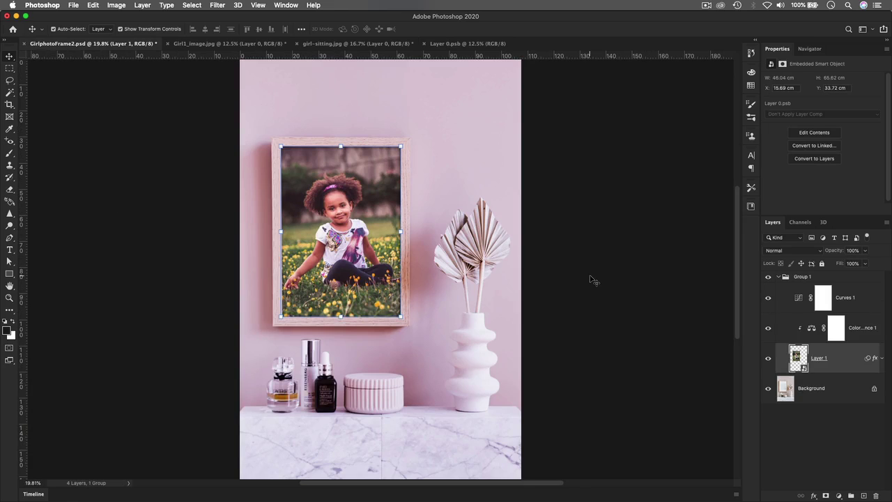
{"action": "left_click", "coordinate": [619, 282]}
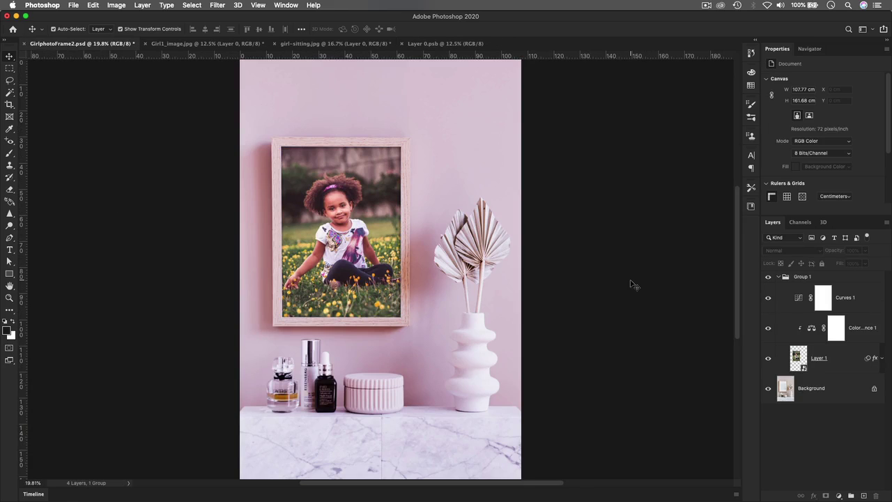